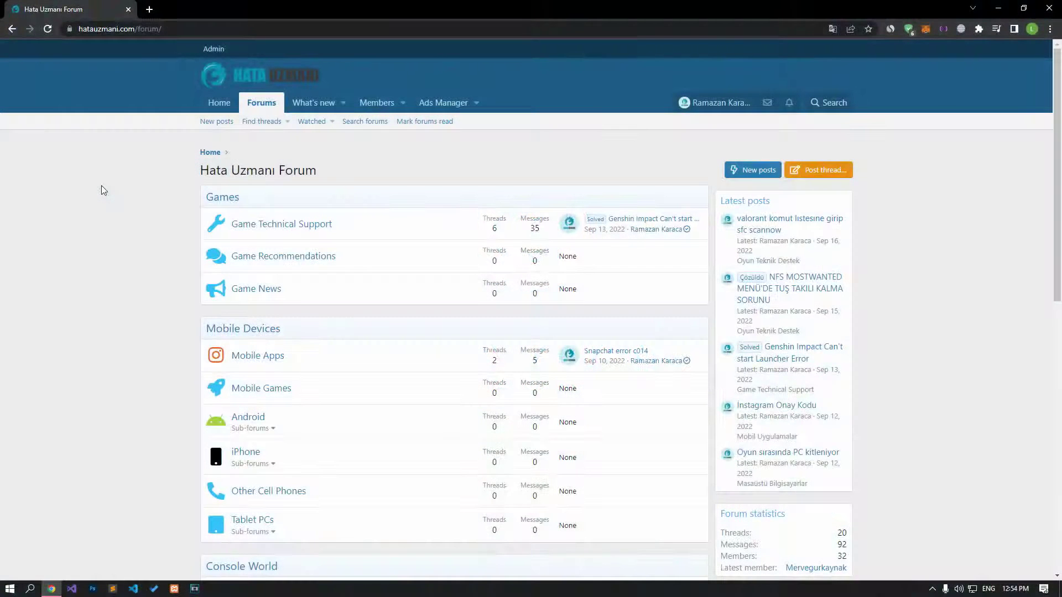
Look through the Hata Uzmanı forum's categories and start posting a new thread
{"action": "scroll", "coordinate": [101, 190], "scroll_direction": "down", "scroll_amount": 10}
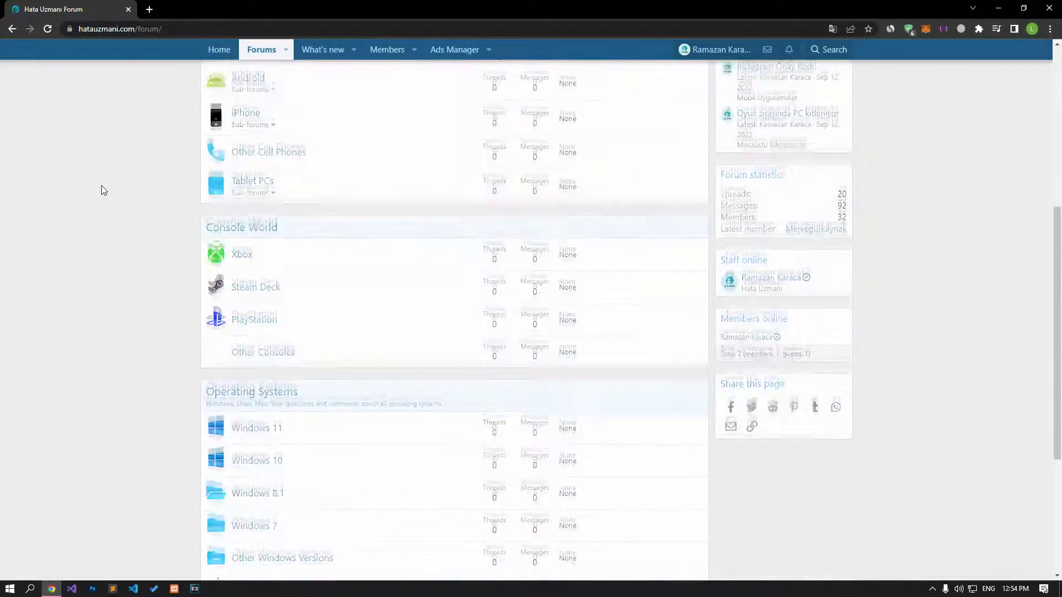
{"action": "scroll", "coordinate": [101, 190], "scroll_direction": "up", "scroll_amount": 10}
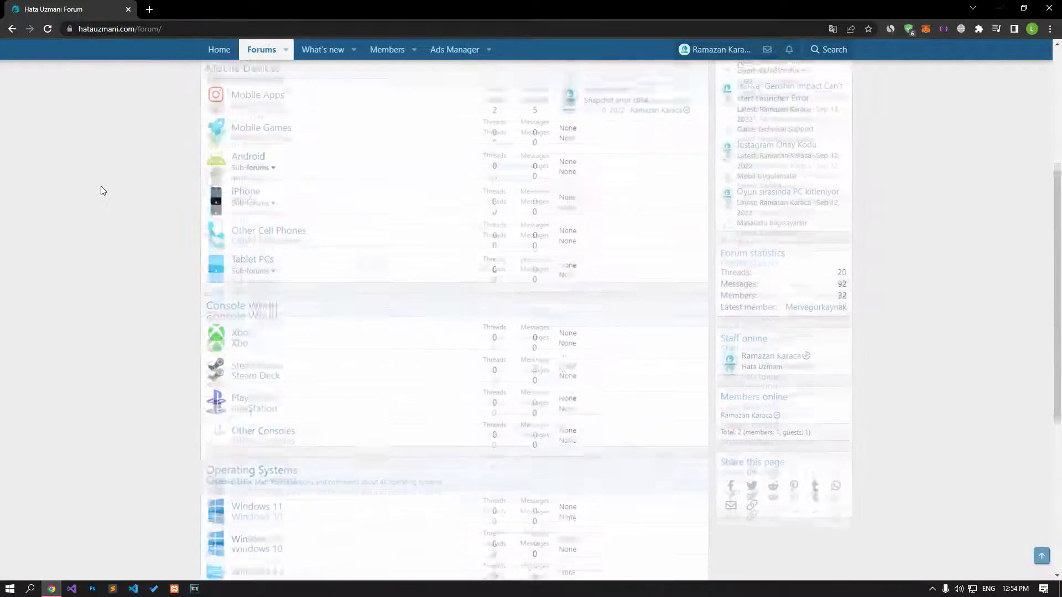
{"action": "scroll", "coordinate": [101, 186], "scroll_direction": "up", "scroll_amount": 2}
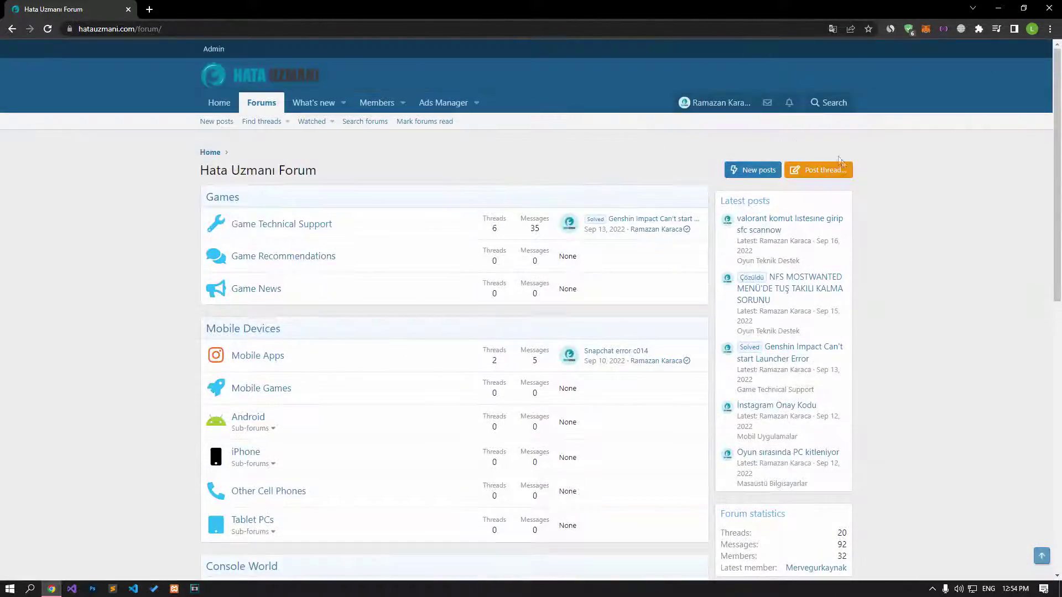
{"action": "left_click", "coordinate": [845, 173]}
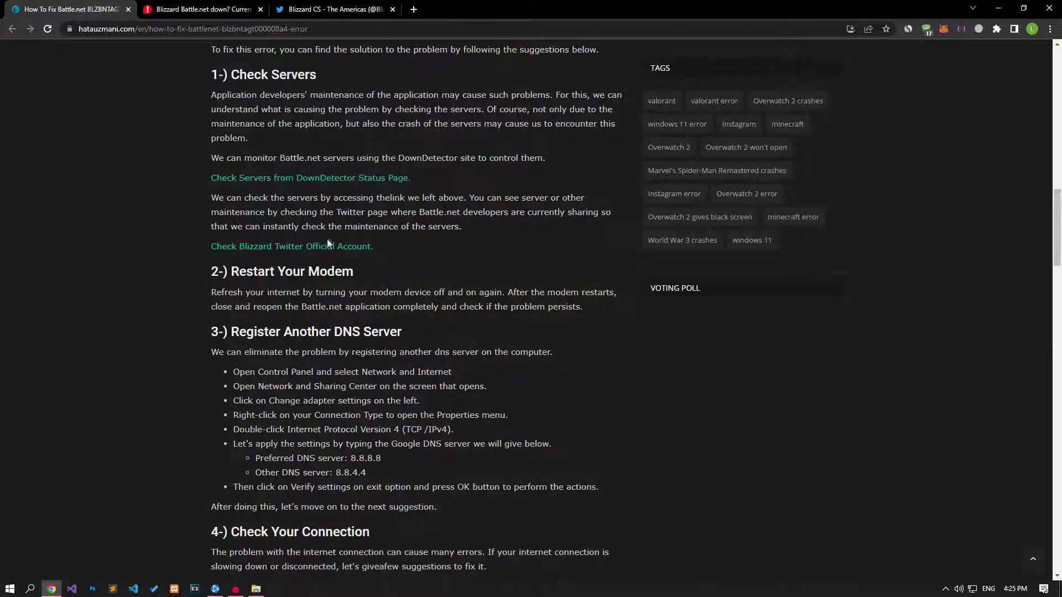
Check Battle.net's outage reports on Downdetector and the Blizzard CS tweets, and close both pages
{"action": "left_click", "coordinate": [194, 9]}
{"action": "scroll", "coordinate": [151, 359], "scroll_direction": "down", "scroll_amount": 3}
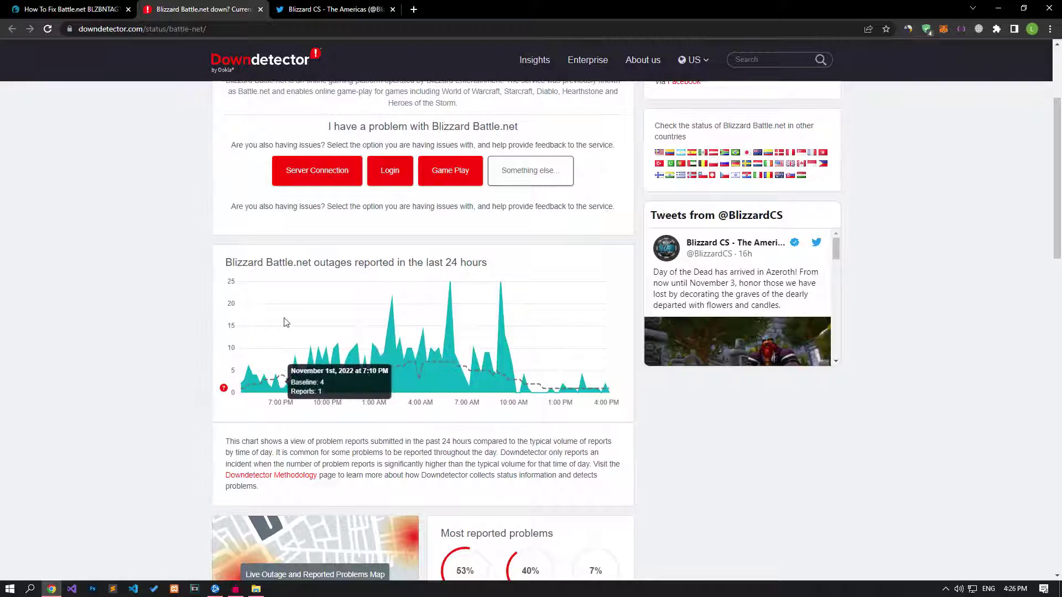
{"action": "left_click", "coordinate": [339, 9]}
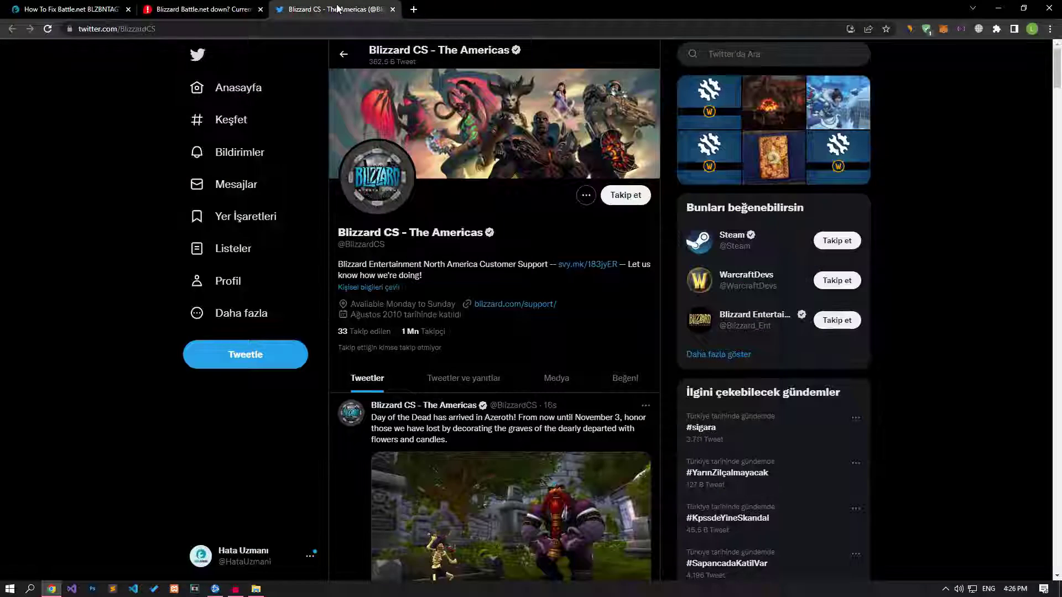
{"action": "scroll", "coordinate": [104, 271], "scroll_direction": "down", "scroll_amount": 5}
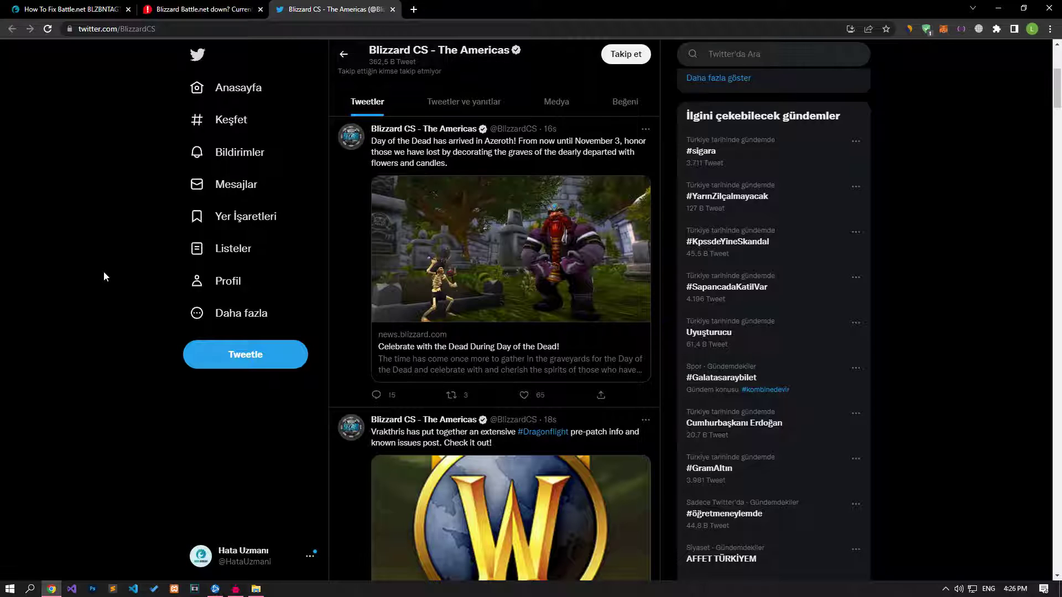
{"action": "left_click", "coordinate": [392, 9]}
{"action": "left_click", "coordinate": [261, 9]}
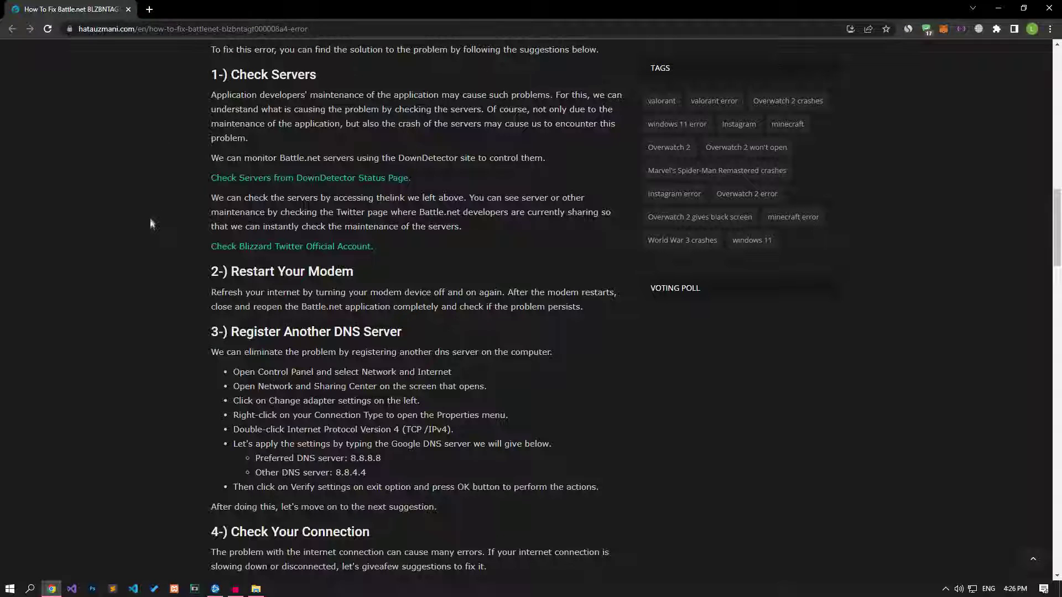
Open the Ethernet adapter's properties from the Windows network connections
{"action": "scroll", "coordinate": [150, 226], "scroll_direction": "down", "scroll_amount": 6}
{"action": "scroll", "coordinate": [151, 227], "scroll_direction": "up", "scroll_amount": 2}
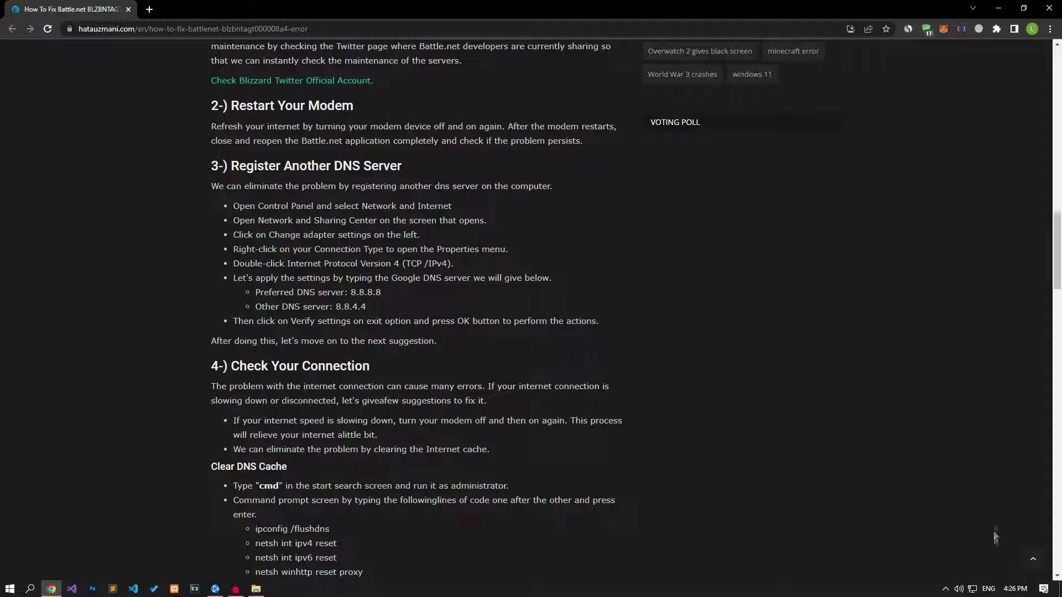
{"action": "right_click", "coordinate": [972, 589]}
{"action": "left_click", "coordinate": [967, 575]}
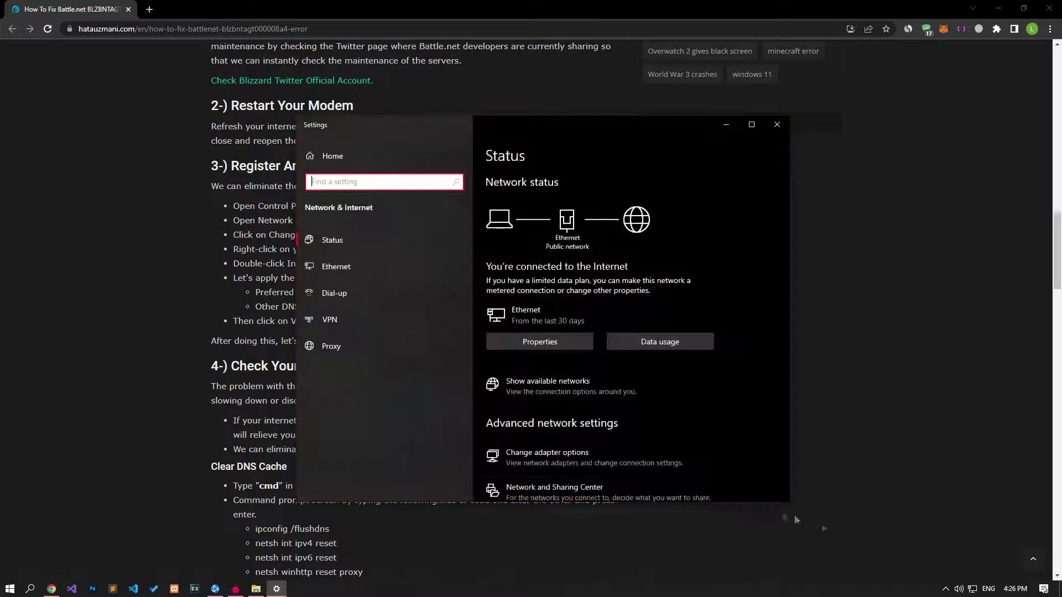
{"action": "left_click", "coordinate": [595, 462]}
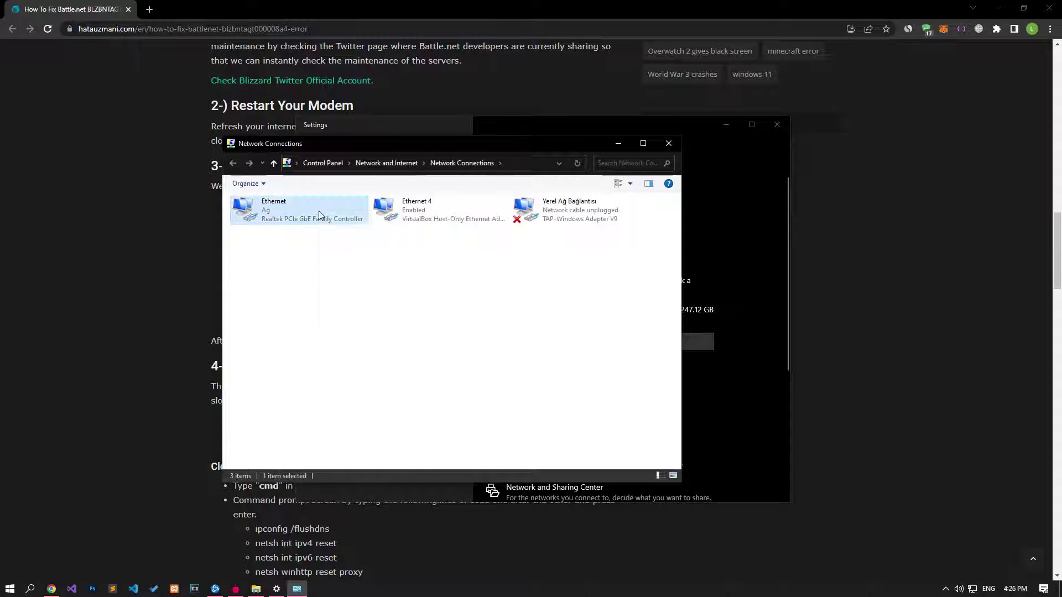
{"action": "right_click", "coordinate": [318, 211]}
{"action": "left_click", "coordinate": [352, 317]}
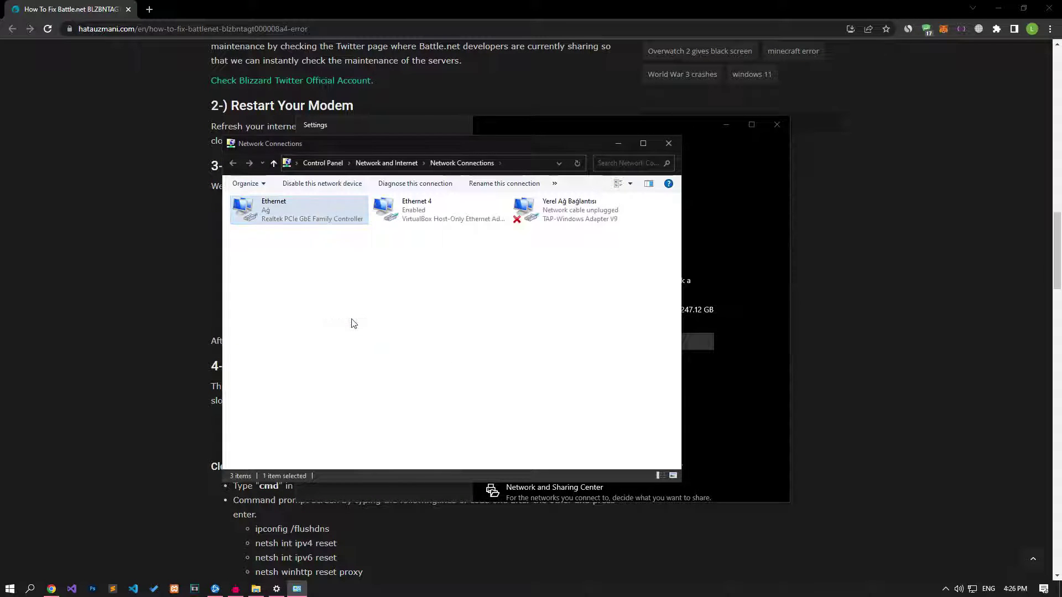
{"action": "left_click", "coordinate": [352, 321]}
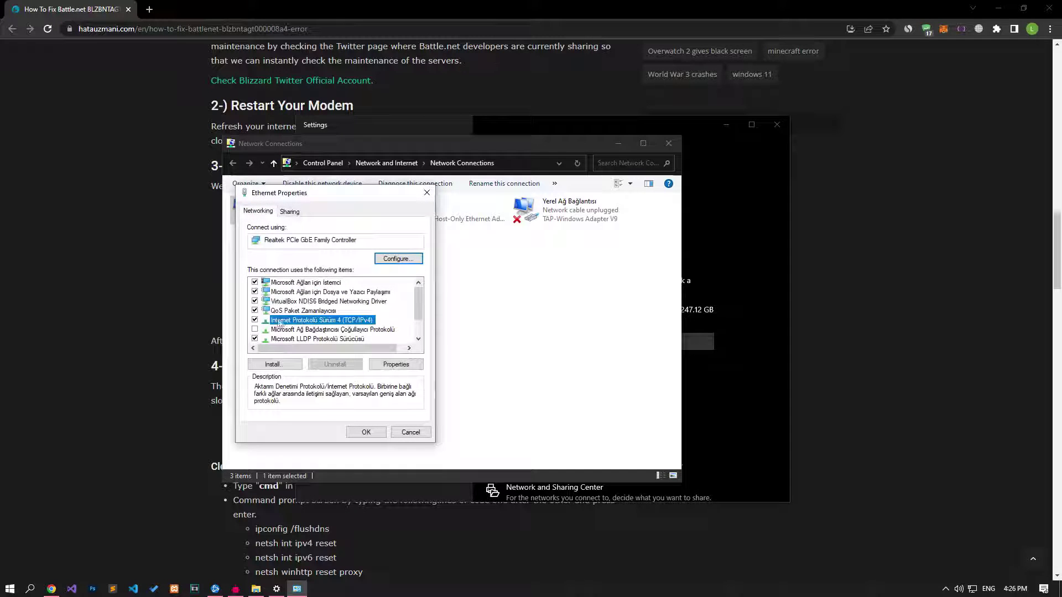
Set the adapter's IPv4 DNS servers to 8.8.8.8 preferred and 8.8.4.4 alternate, and close the network windows
{"action": "double_click", "coordinate": [371, 326]}
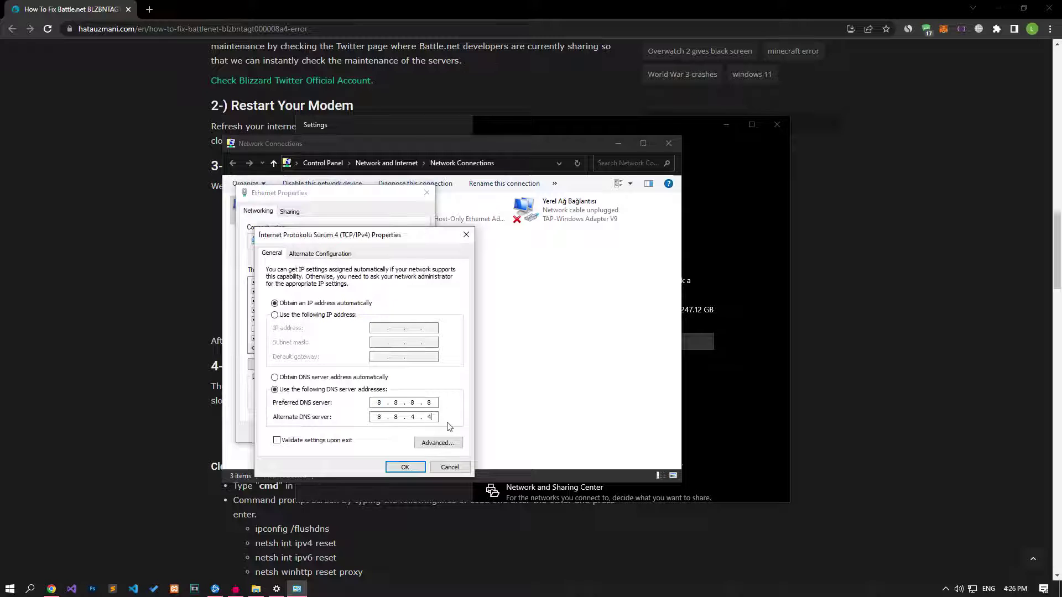
{"action": "left_click", "coordinate": [405, 467]}
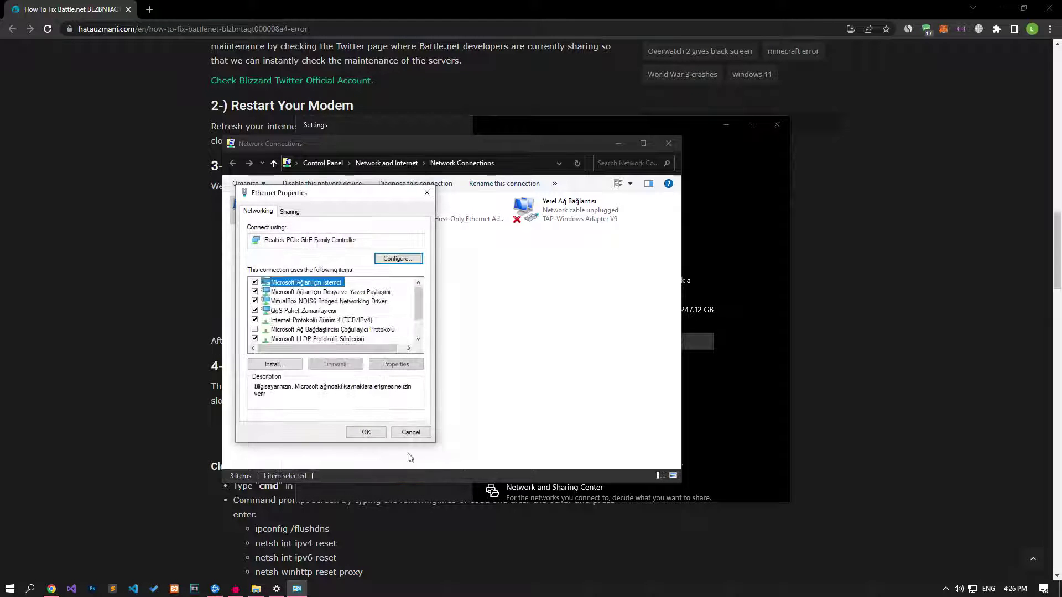
{"action": "left_click", "coordinate": [374, 434]}
{"action": "left_click", "coordinate": [669, 143]}
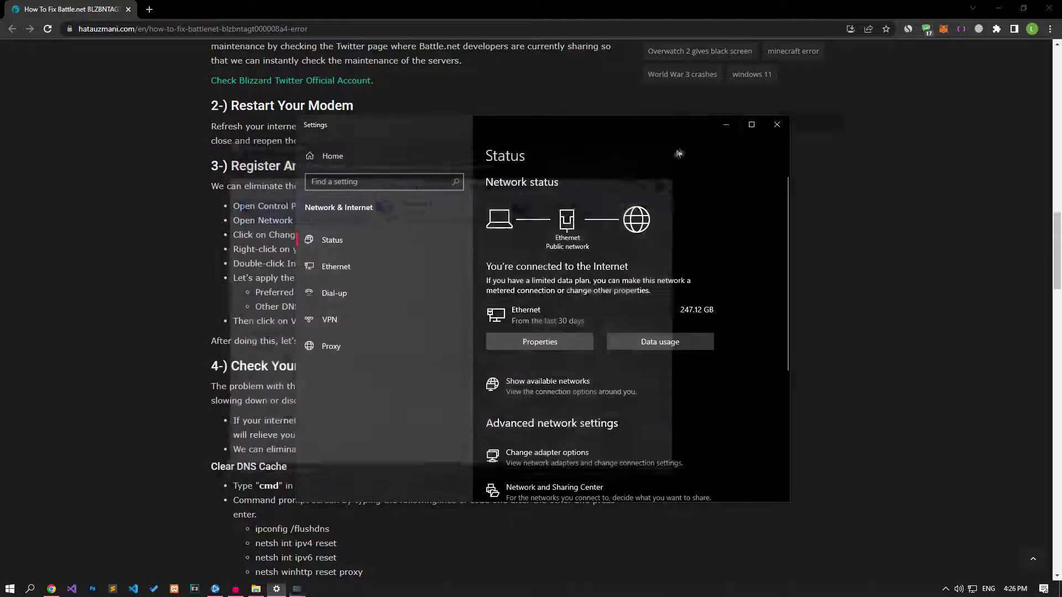
{"action": "left_click", "coordinate": [778, 127]}
Open Command Prompt as administrator and place its window beside the article's Clear DNS Cache commands
{"action": "scroll", "coordinate": [350, 284], "scroll_direction": "down", "scroll_amount": 6}
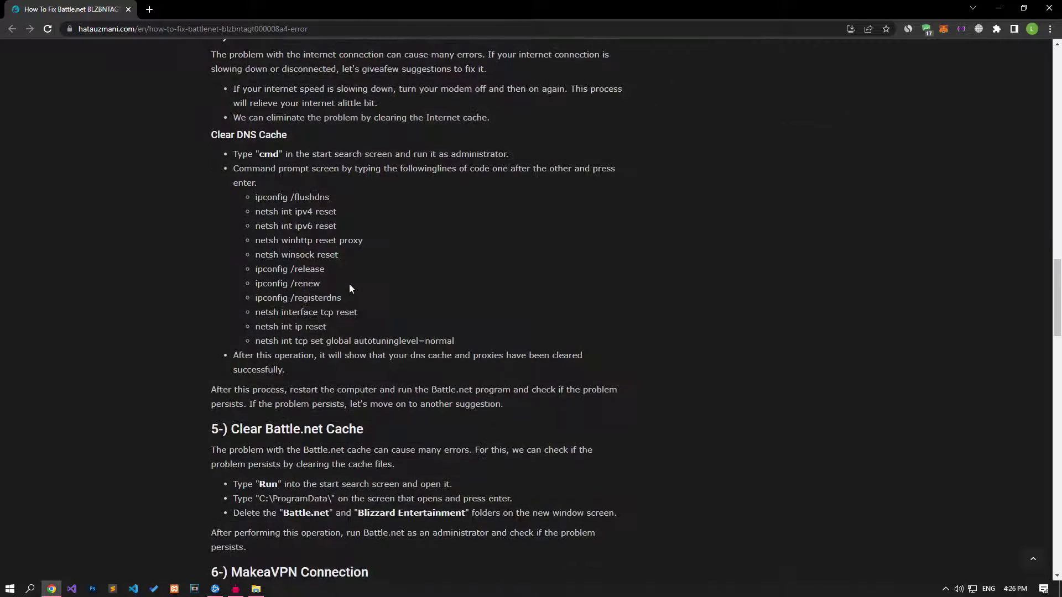
{"action": "scroll", "coordinate": [351, 297], "scroll_direction": "up", "scroll_amount": 1}
{"action": "left_click", "coordinate": [9, 588]}
{"action": "type", "text": "cmd"}
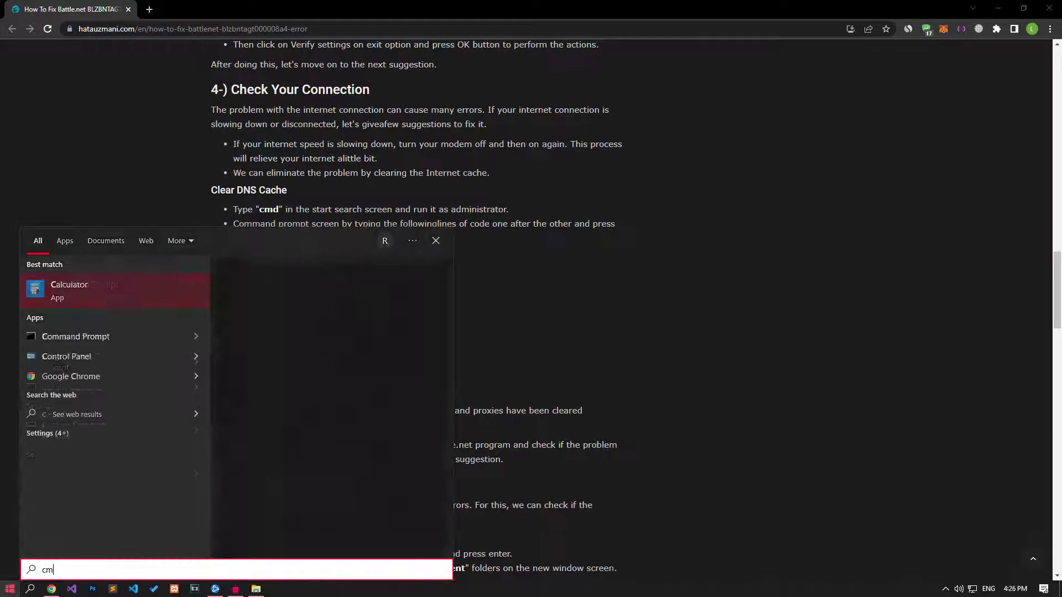
{"action": "left_click", "coordinate": [286, 394]}
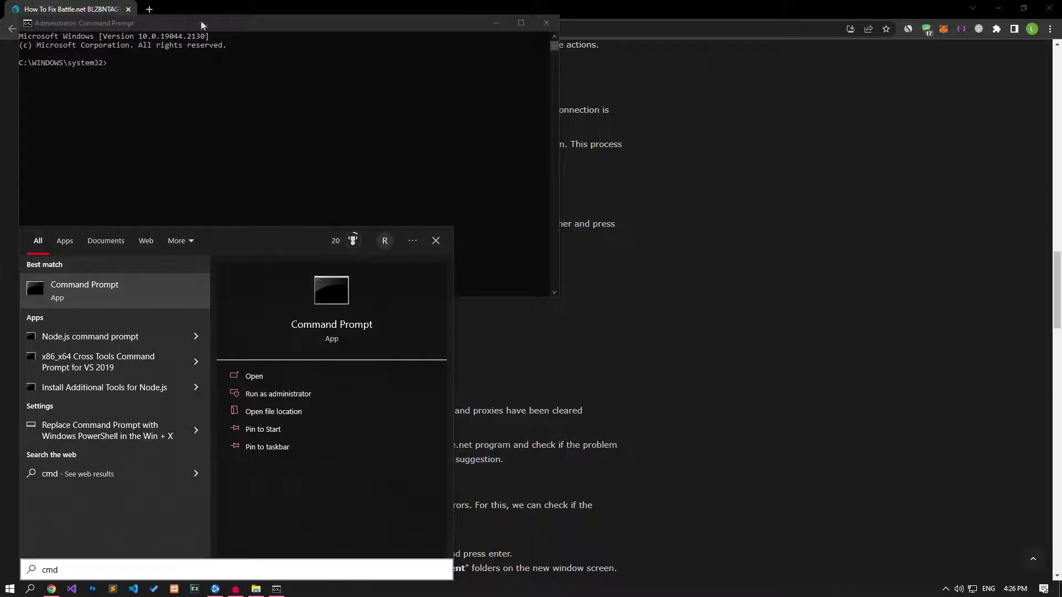
{"action": "left_click_drag", "start_coordinate": [202, 10], "coordinate": [682, 127]}
Run the article's first five commands in Command Prompt, from ipconfig /flushdns through netsh winsock reset
{"action": "triple_click", "coordinate": [282, 253]}
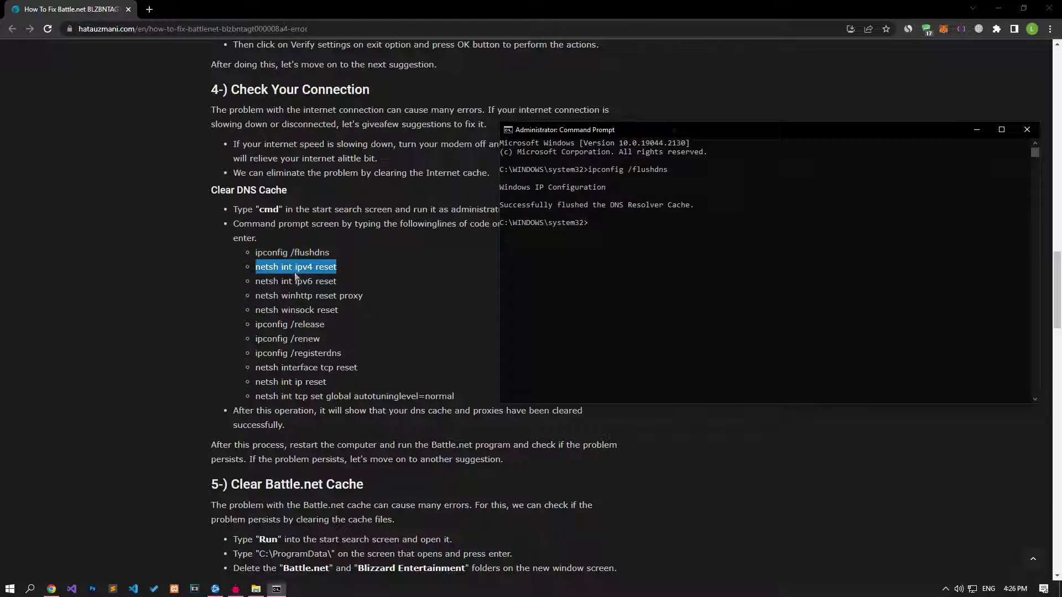
{"action": "triple_click", "coordinate": [282, 281]}
{"action": "triple_click", "coordinate": [299, 295]}
{"action": "triple_click", "coordinate": [296, 309]}
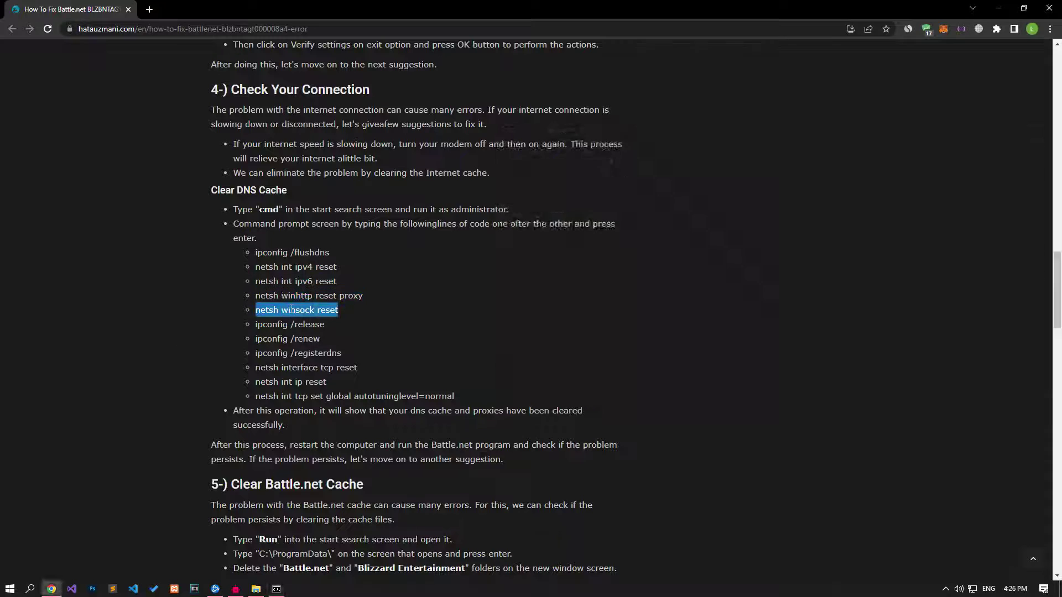
{"action": "left_click", "coordinate": [277, 589]}
{"action": "key", "text": "ctrl+v"}
{"action": "key", "text": "Return"}
Release and renew the IP configuration with ipconfig /release and ipconfig /renew
{"action": "triple_click", "coordinate": [290, 324]}
{"action": "left_click", "coordinate": [277, 589]}
{"action": "type", "text": "ipconfig /release"}
{"action": "key", "text": "Return"}
{"action": "triple_click", "coordinate": [288, 339]}
{"action": "left_click", "coordinate": [277, 589]}
{"action": "type", "text": "ipconfig /renew"}
{"action": "key", "text": "Return"}
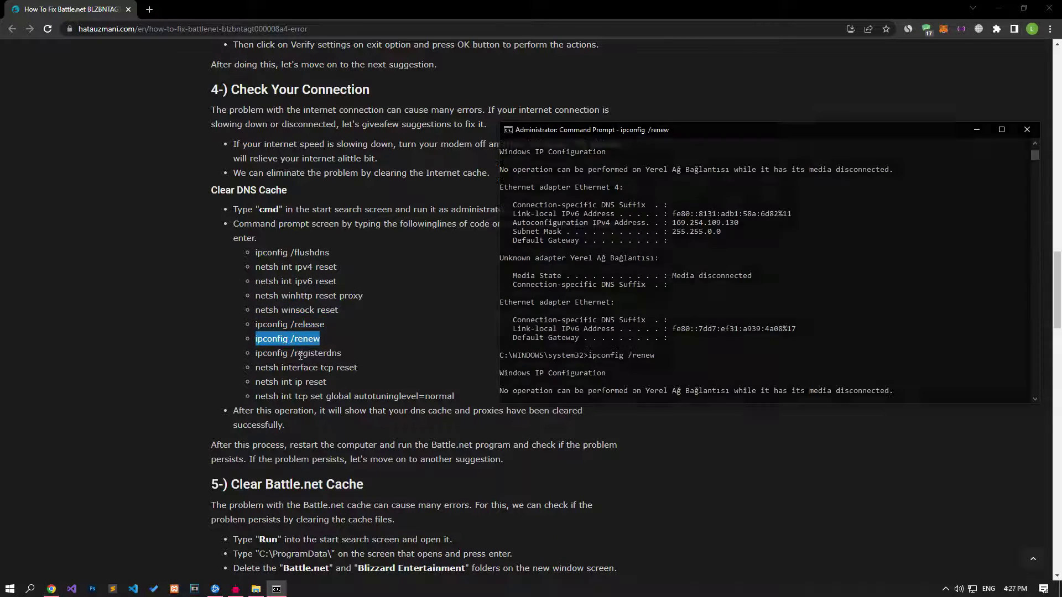
Run ipconfig /registerdns and netsh interface tcp reset in Command Prompt
{"action": "triple_click", "coordinate": [300, 353]}
{"action": "left_click", "coordinate": [276, 589]}
{"action": "key", "text": "ctrl+v"}
{"action": "key", "text": "Return"}
{"action": "triple_click", "coordinate": [305, 367]}
{"action": "left_click", "coordinate": [277, 589]}
{"action": "key", "text": "ctrl+v"}
{"action": "key", "text": "Return"}
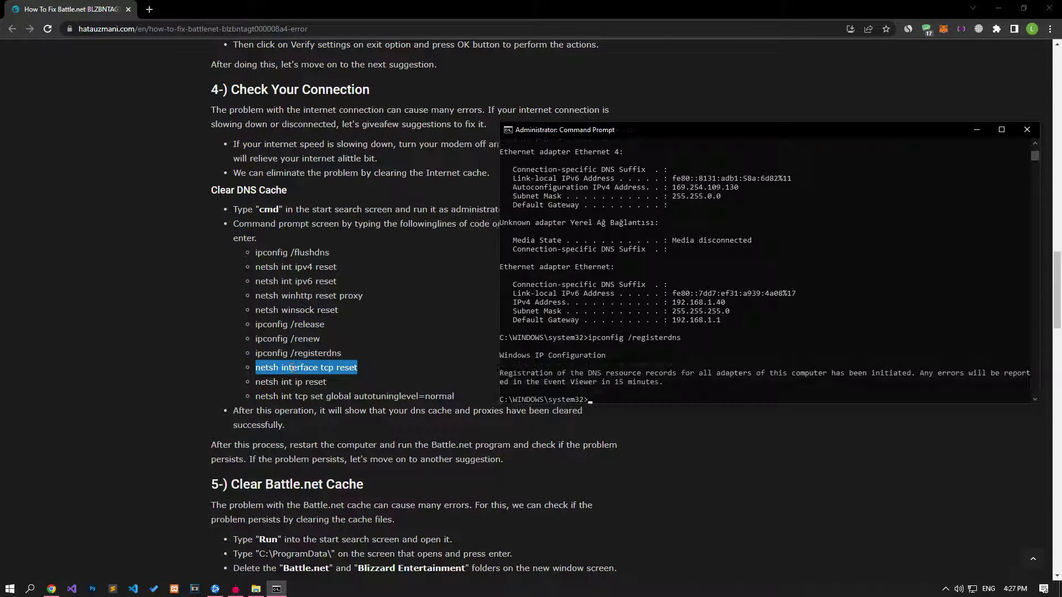
Run netsh int ip reset and netsh int tcp set global autotuninglevel=normal, and close Command Prompt
{"action": "triple_click", "coordinate": [284, 382]}
{"action": "left_click", "coordinate": [276, 589]}
{"action": "type", "text": "netsh int ip reset"}
{"action": "key", "text": "Return"}
{"action": "triple_click", "coordinate": [354, 396]}
{"action": "left_click", "coordinate": [277, 588]}
{"action": "type", "text": "netsh int tcp set global autotuninglevel=normal"}
{"action": "key", "text": "Return"}
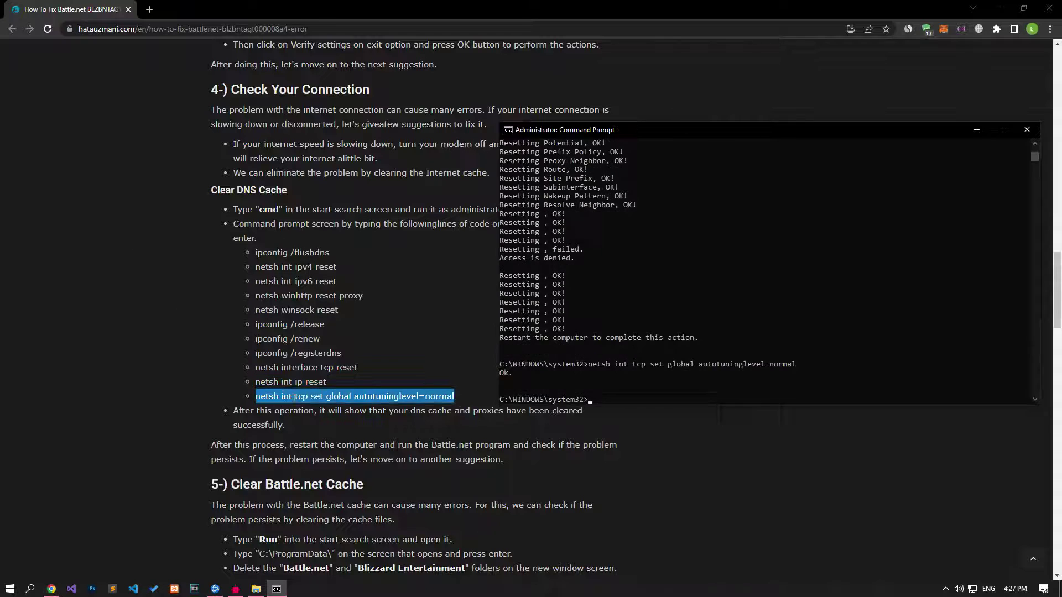
{"action": "left_click", "coordinate": [1023, 135]}
{"action": "left_click", "coordinate": [9, 588]}
{"action": "left_click", "coordinate": [13, 568]}
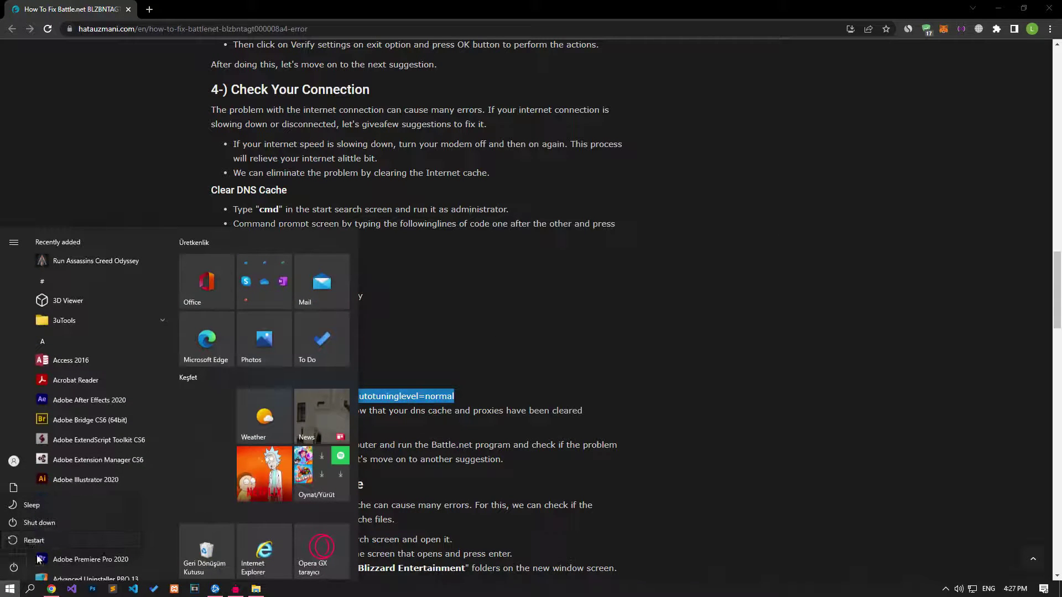
{"action": "left_click", "coordinate": [477, 370]}
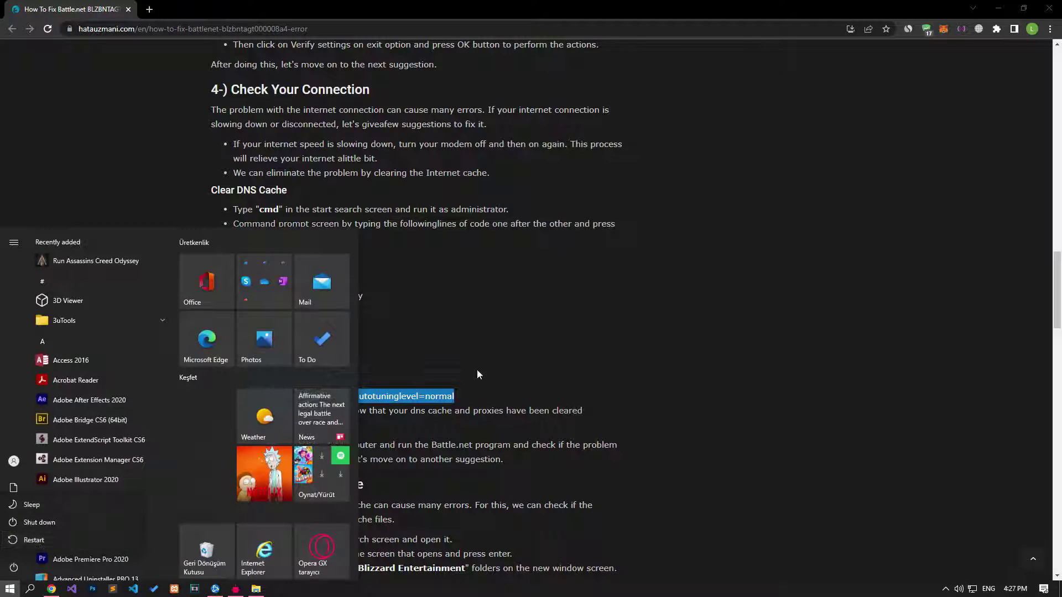
{"action": "left_click", "coordinate": [477, 368]}
Open the C:\ProgramData\ folder through the Run dialog, using the path copied from the article's Battle.net cache section
{"action": "scroll", "coordinate": [477, 368], "scroll_direction": "down", "scroll_amount": 7}
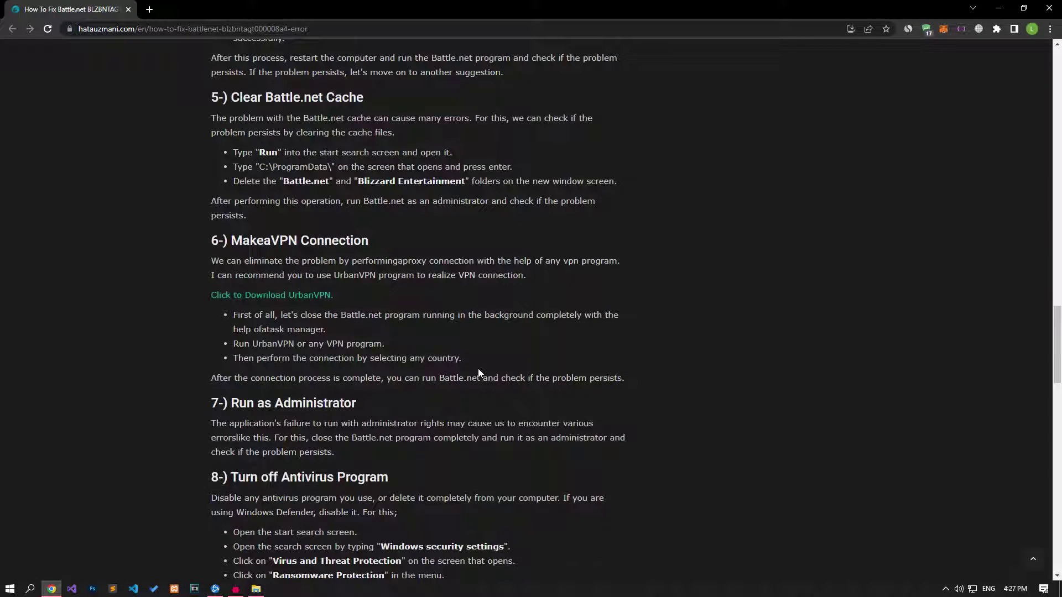
{"action": "key", "text": "super"}
{"action": "type", "text": "run"}
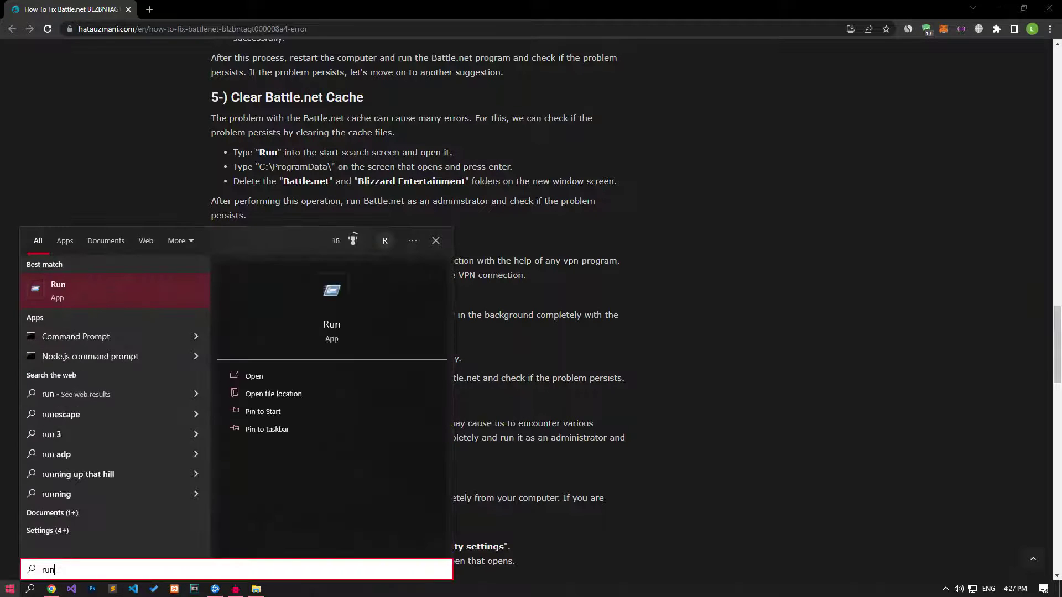
{"action": "left_click", "coordinate": [278, 380]}
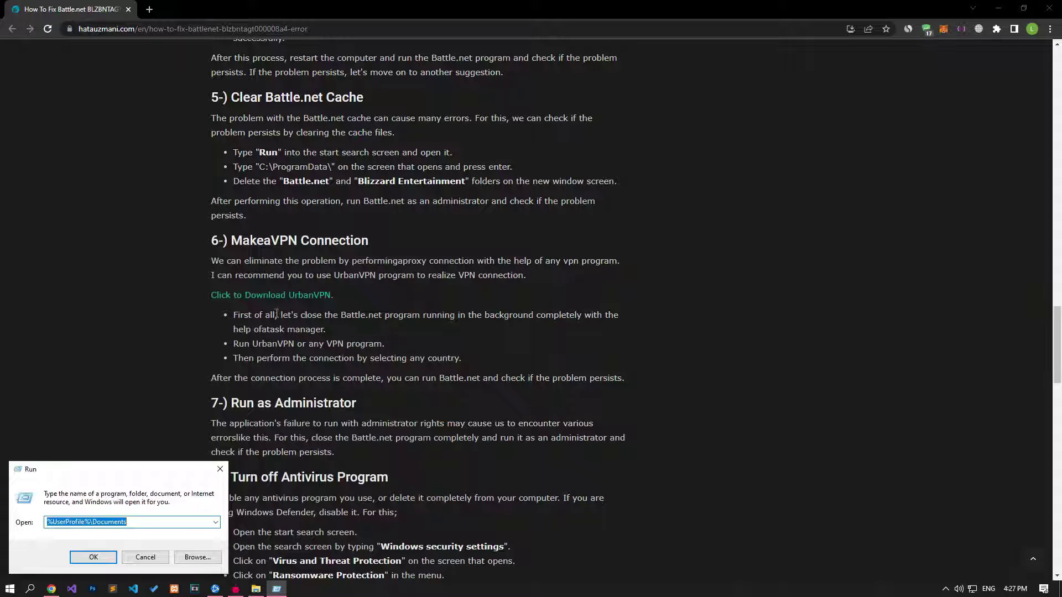
{"action": "left_click_drag", "start_coordinate": [260, 167], "coordinate": [336, 167]}
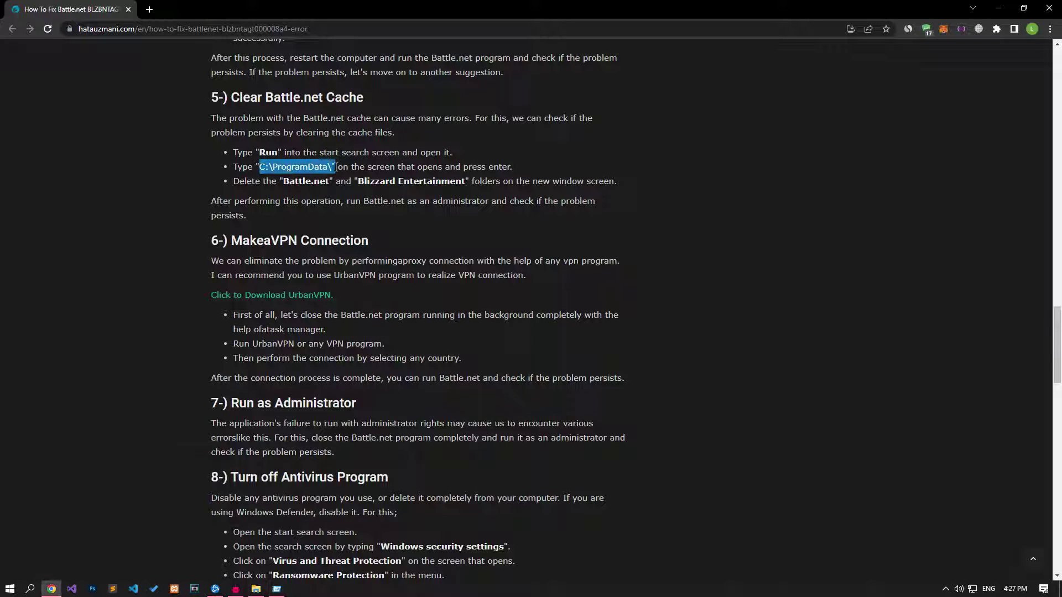
{"action": "right_click", "coordinate": [333, 167]}
{"action": "left_click", "coordinate": [340, 180]}
{"action": "key", "text": "alt+Tab"}
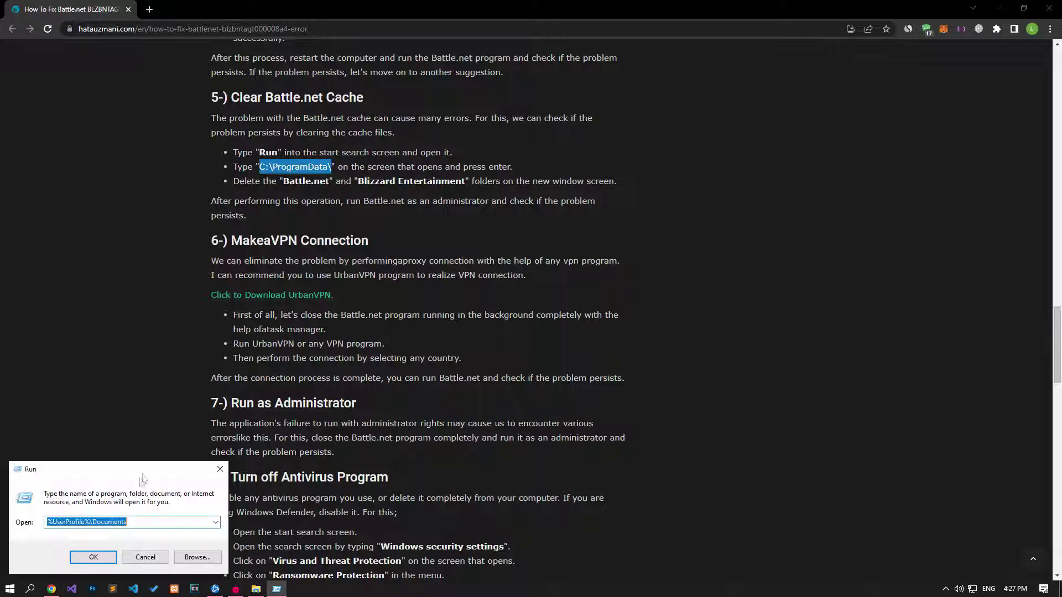
{"action": "key", "text": "ctrl+v"}
{"action": "left_click", "coordinate": [88, 556]}
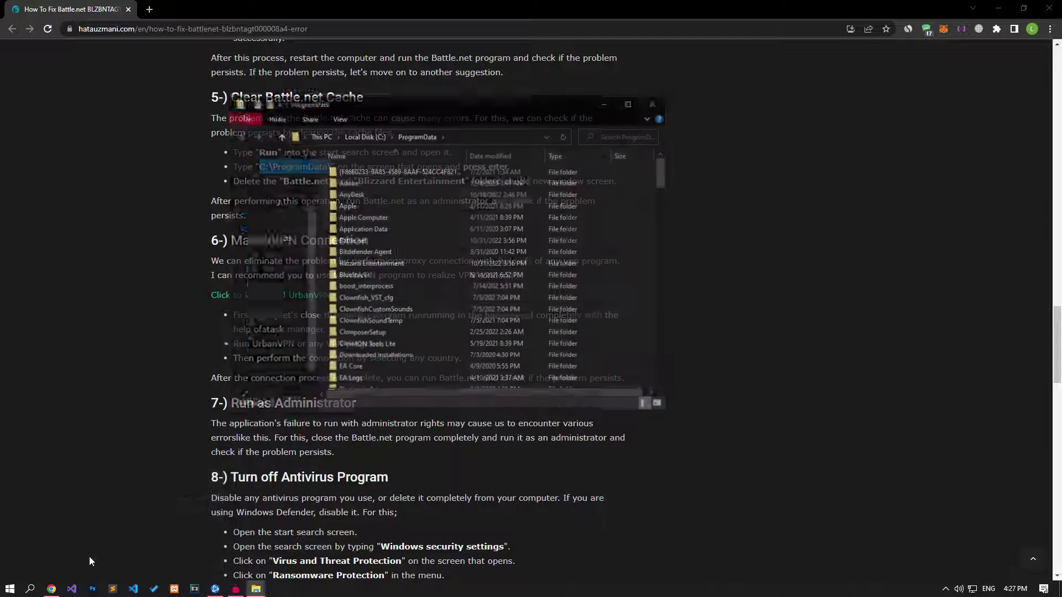
Delete the Battle.net and Blizzard Entertainment folders from ProgramData
{"action": "left_click", "coordinate": [368, 241]}
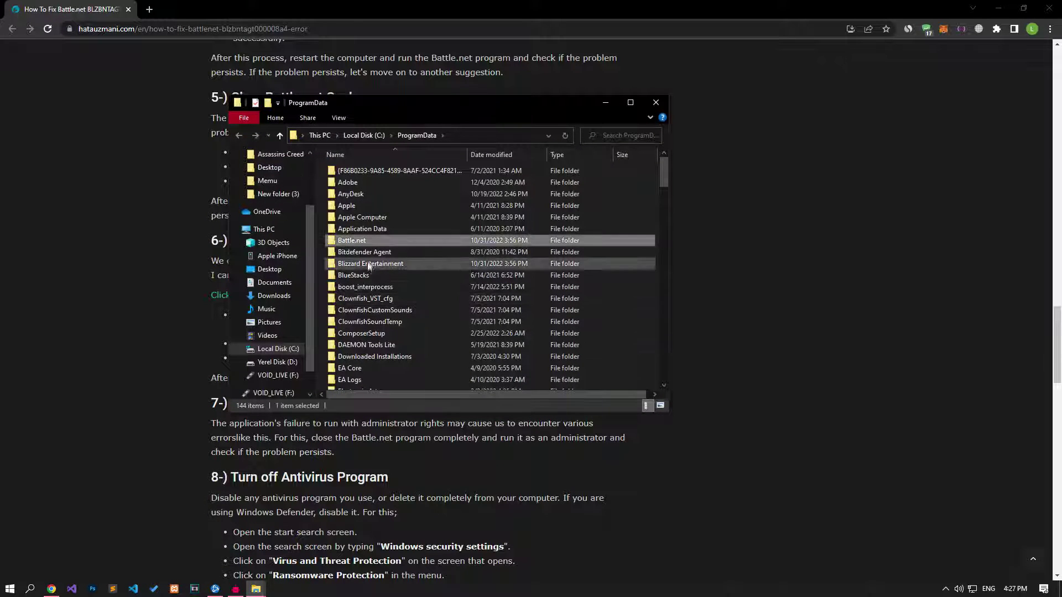
{"action": "left_click", "coordinate": [367, 265], "text": "ctrl"}
{"action": "right_click", "coordinate": [369, 242]}
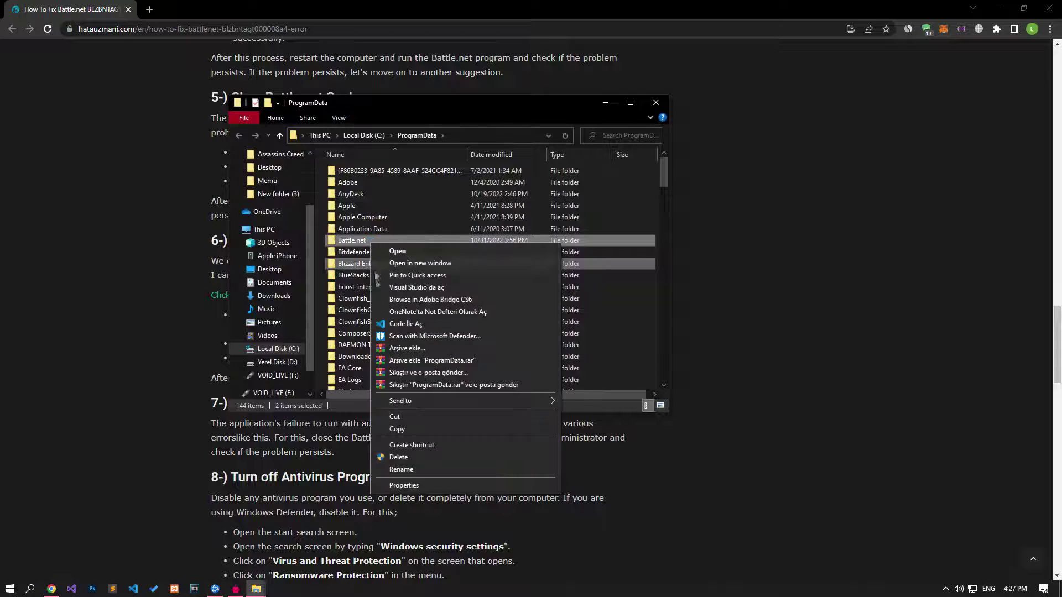
{"action": "left_click", "coordinate": [397, 457]}
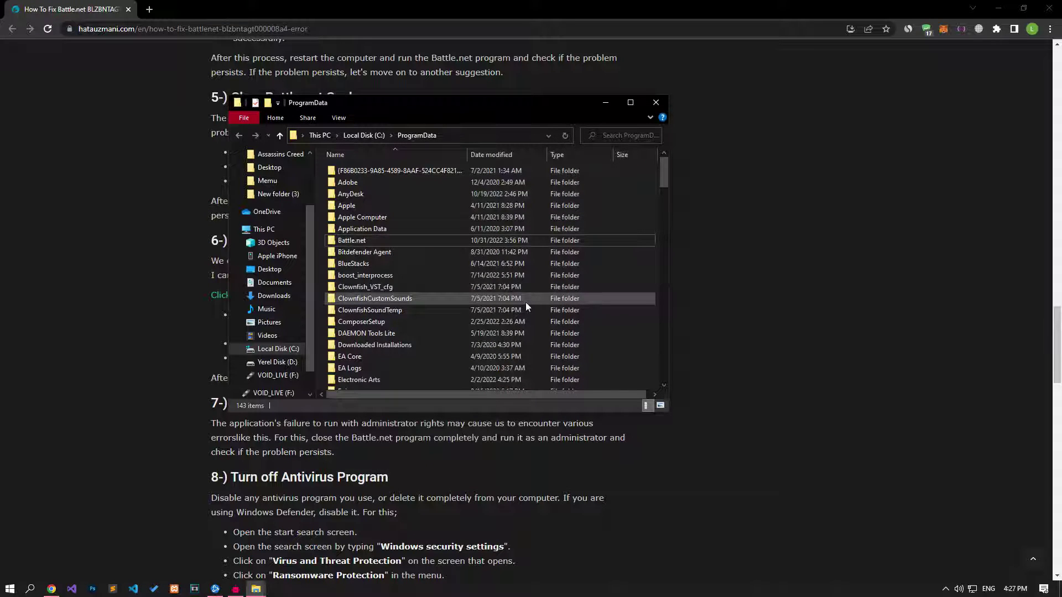
Try to delete the Battle.net folder from ProgramData, and exit the Battle.net app running in the background
{"action": "left_click", "coordinate": [362, 240]}
{"action": "right_click", "coordinate": [368, 242]}
{"action": "left_click", "coordinate": [402, 509]}
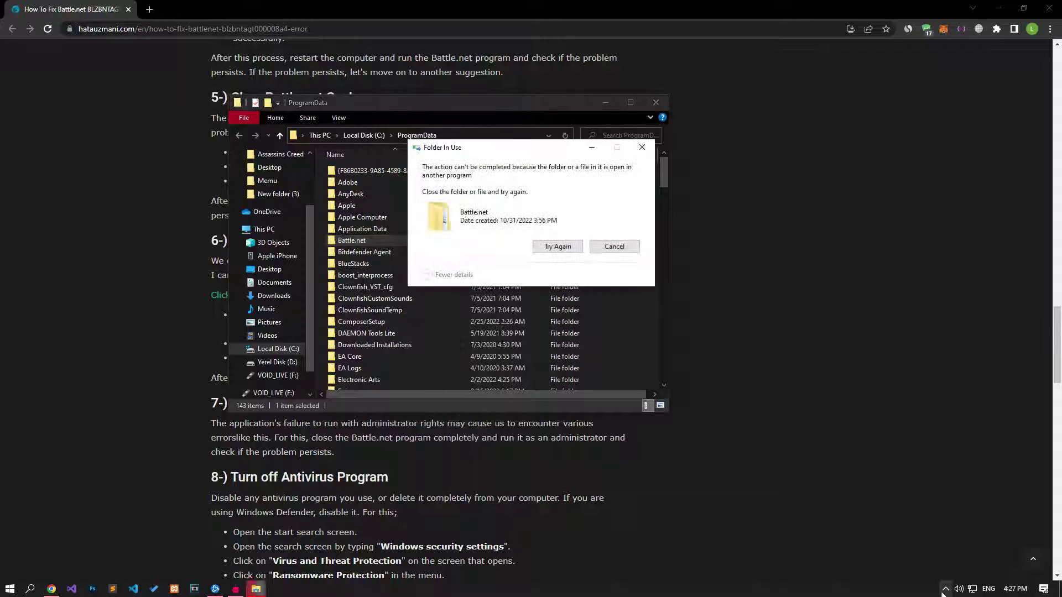
{"action": "left_click", "coordinate": [945, 589]}
{"action": "right_click", "coordinate": [968, 548]}
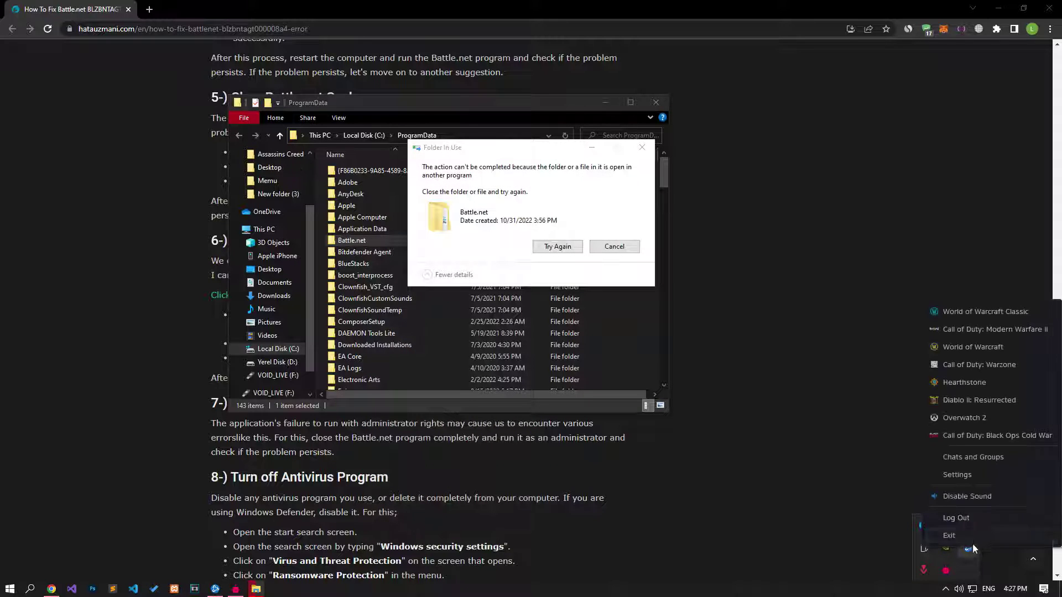
End the Battle.net Update Agent process in Task Manager, and retry deleting the Battle.net folder from ProgramData
{"action": "right_click", "coordinate": [766, 589]}
{"action": "left_click", "coordinate": [772, 543]}
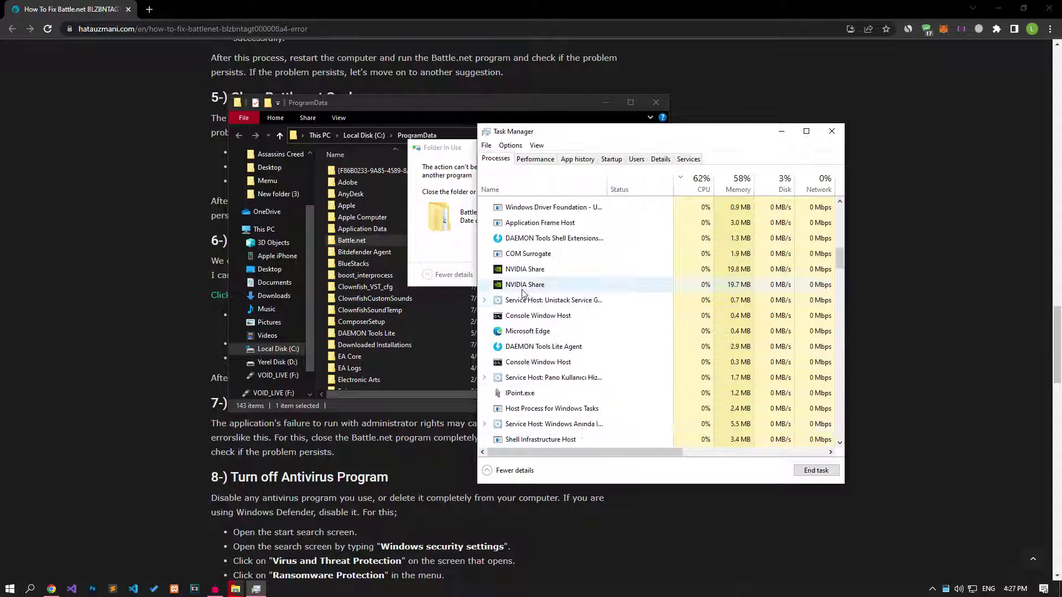
{"action": "left_click", "coordinate": [552, 439]}
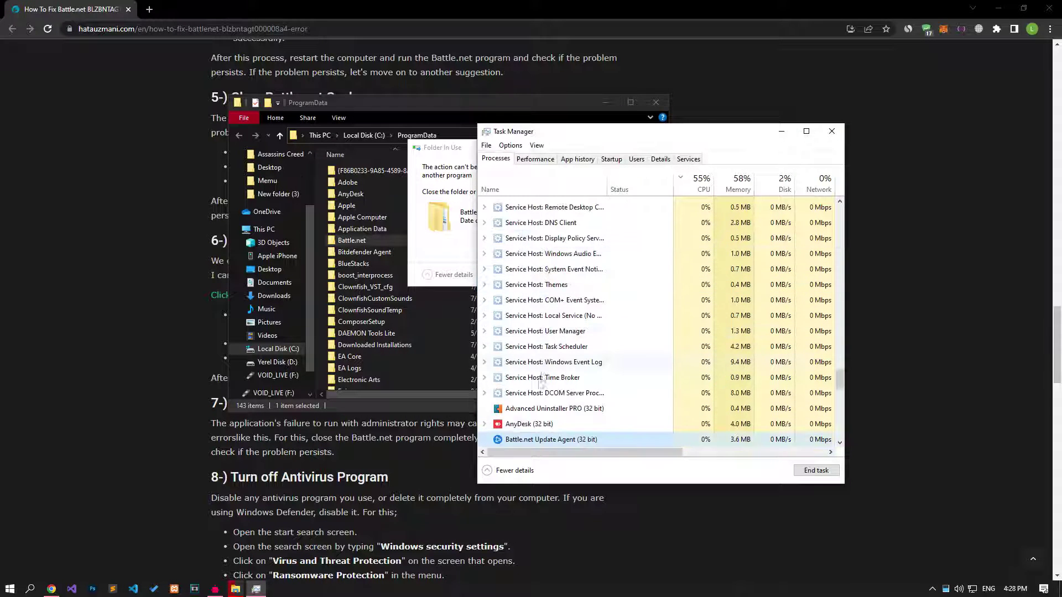
{"action": "left_click", "coordinate": [815, 471]}
{"action": "left_click", "coordinate": [831, 131]}
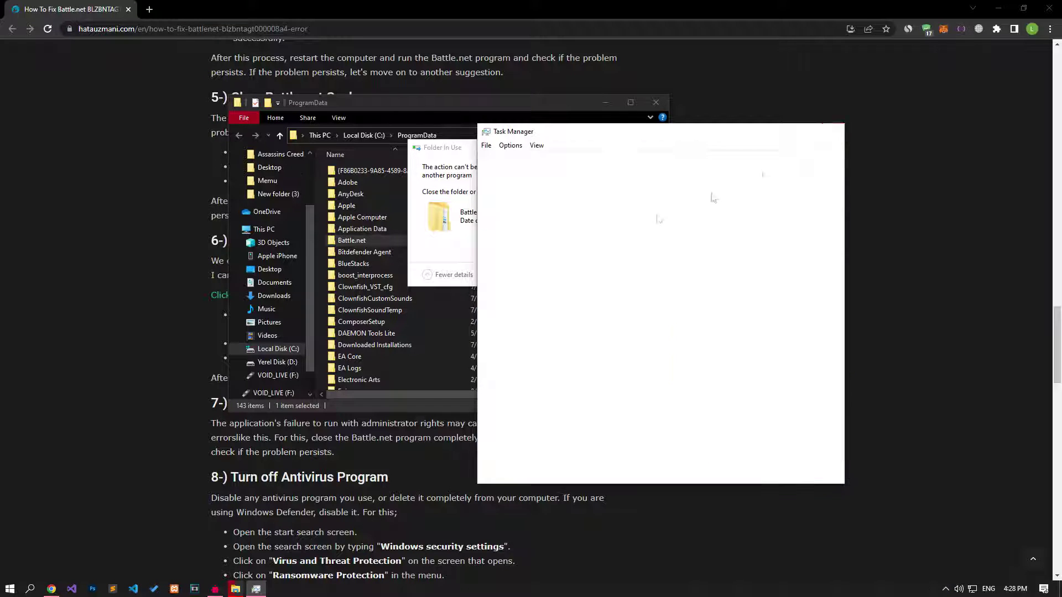
{"action": "left_click", "coordinate": [558, 246]}
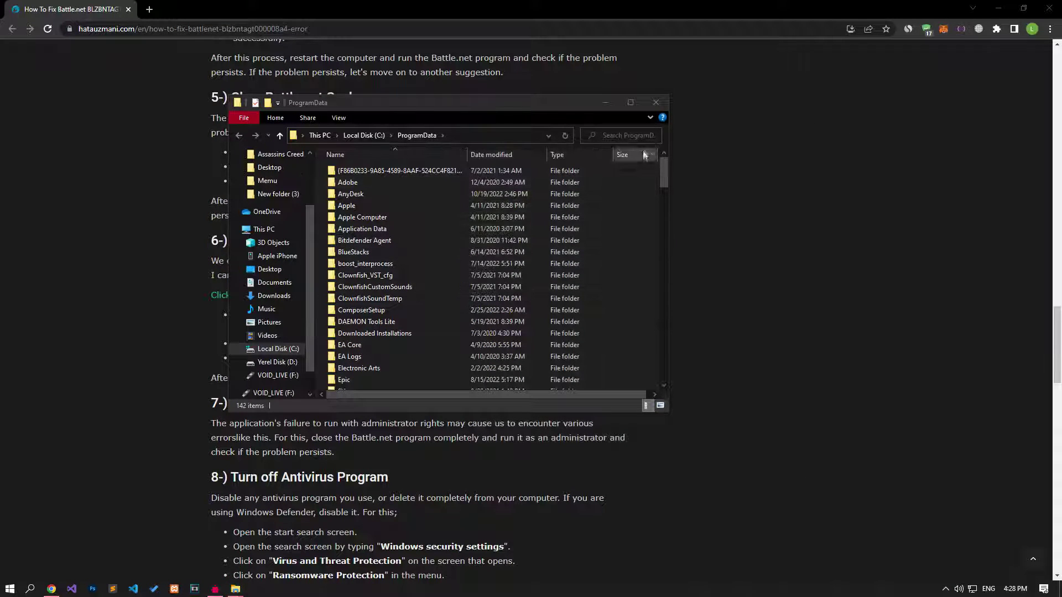
{"action": "left_click", "coordinate": [656, 101]}
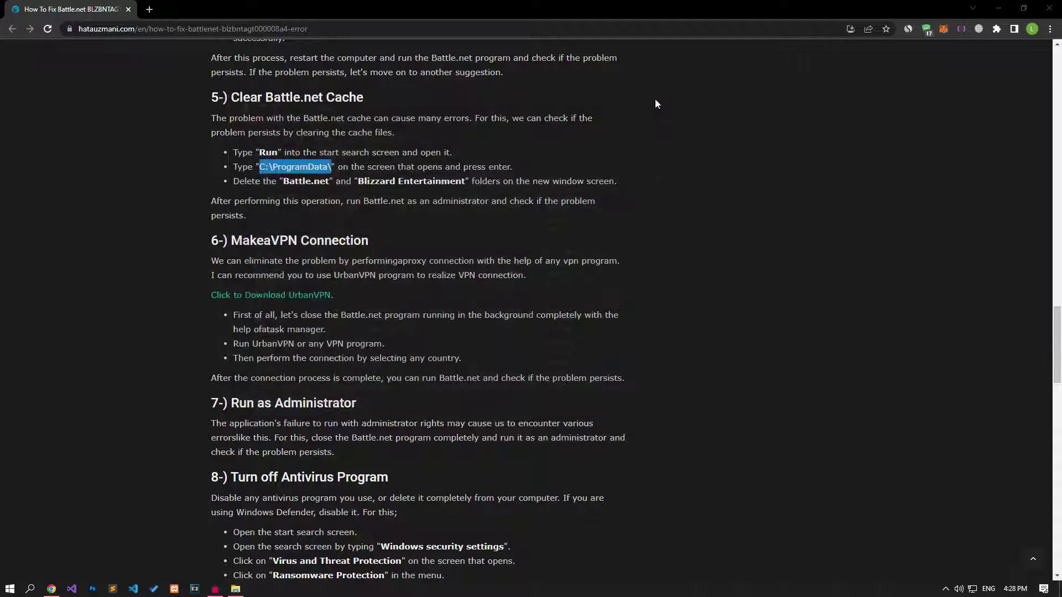
Bring up the folder holding the Battle.net shortcut, and return to the article's VPN connection section
{"action": "key", "text": "super"}
{"action": "left_click", "coordinate": [236, 589]}
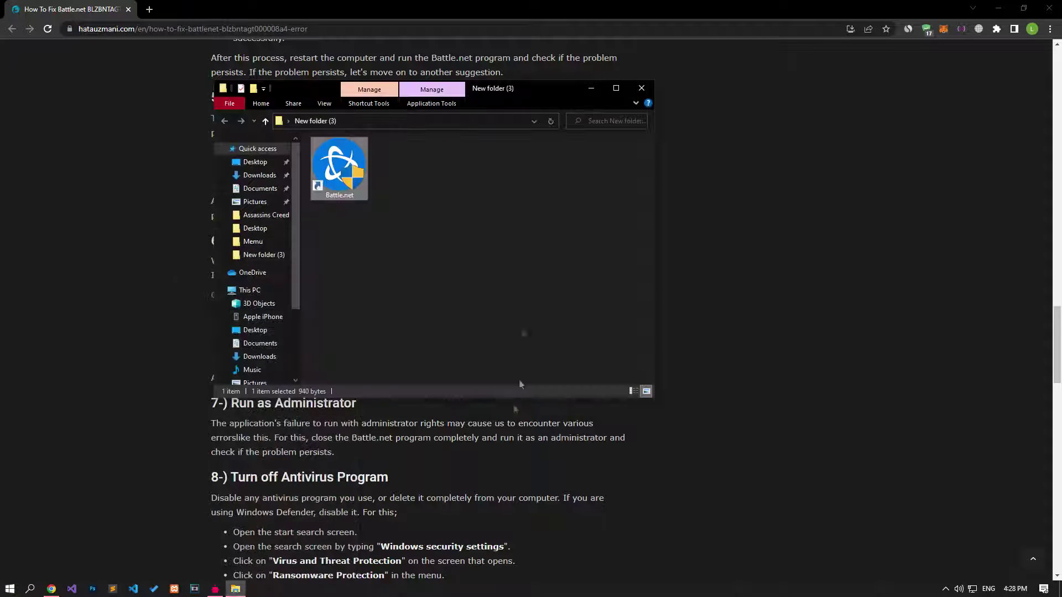
{"action": "left_click", "coordinate": [89, 293]}
{"action": "scroll", "coordinate": [161, 382], "scroll_direction": "down", "scroll_amount": 2}
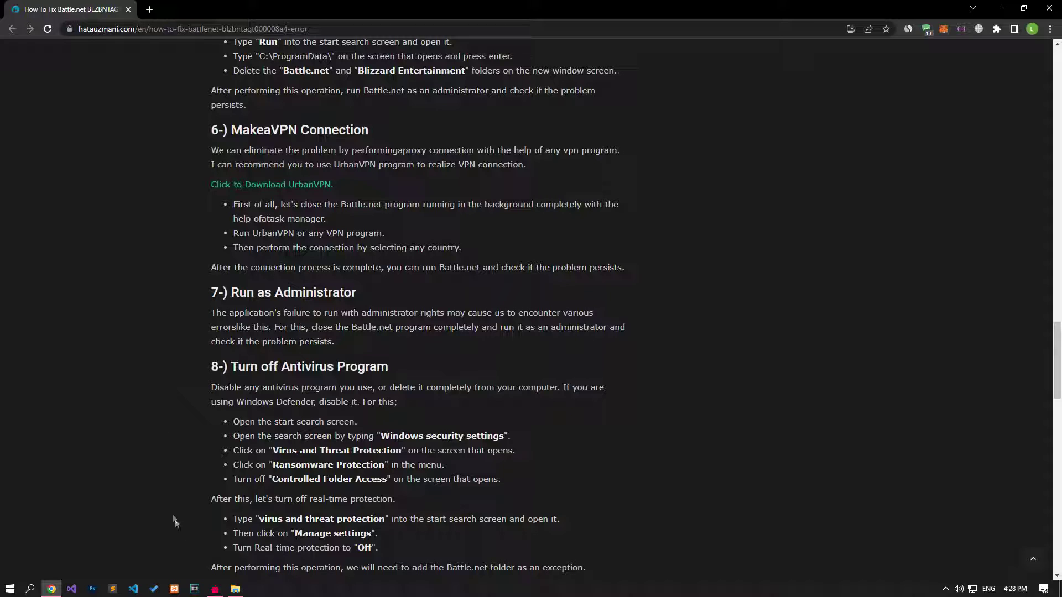
Switch to UrbanVPN and select Brazil as the country for the connection
{"action": "left_click", "coordinate": [215, 588]}
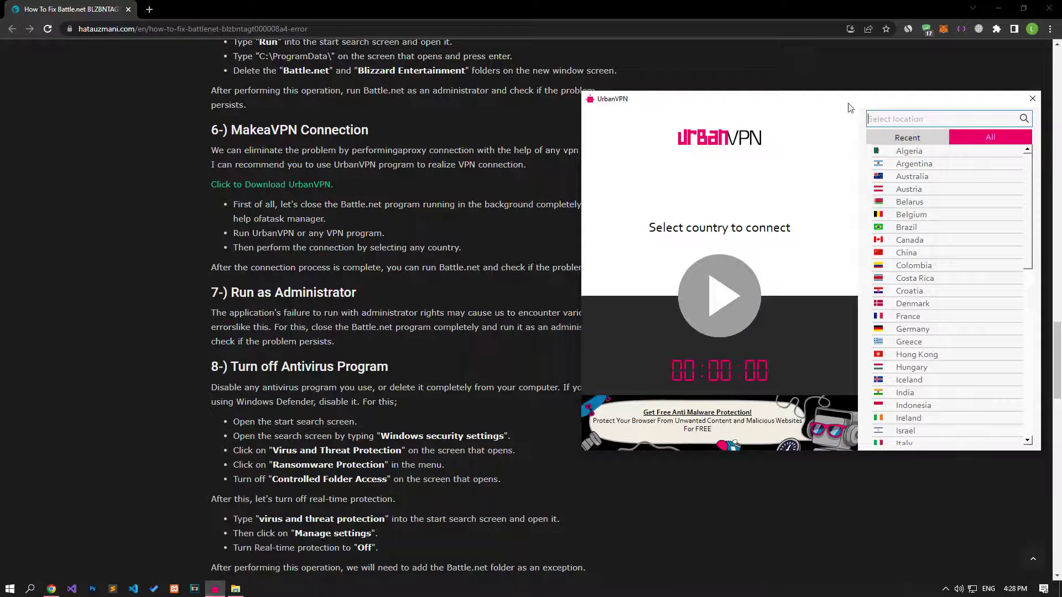
{"action": "left_click", "coordinate": [910, 177]}
{"action": "left_click", "coordinate": [914, 192]}
{"action": "left_click", "coordinate": [910, 203]}
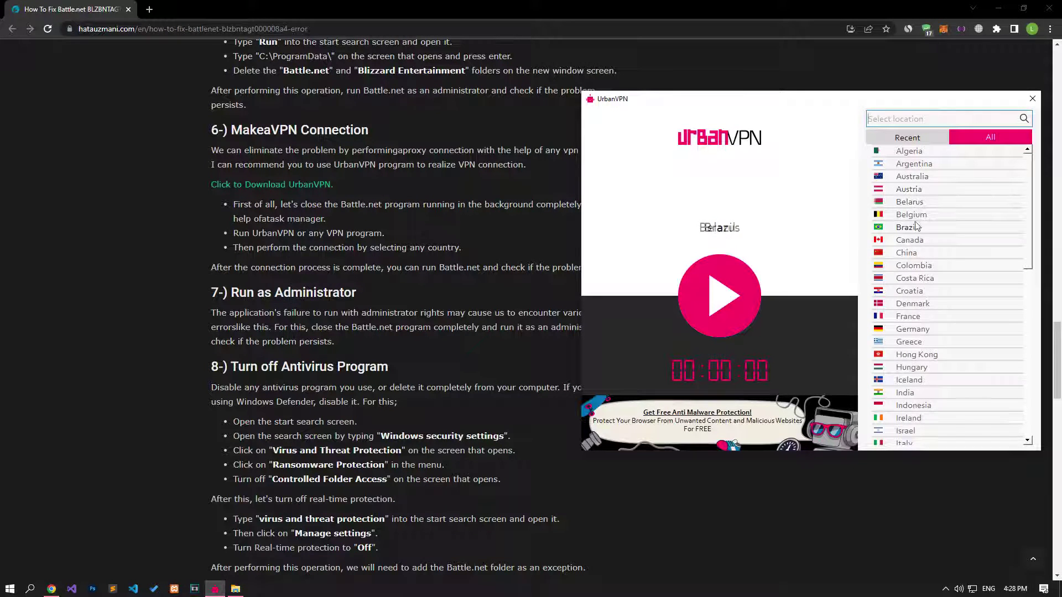
{"action": "left_click", "coordinate": [912, 227]}
Close UrbanVPN and return to the article's sections on running as administrator and turning off the antivirus
{"action": "left_click", "coordinate": [234, 588]}
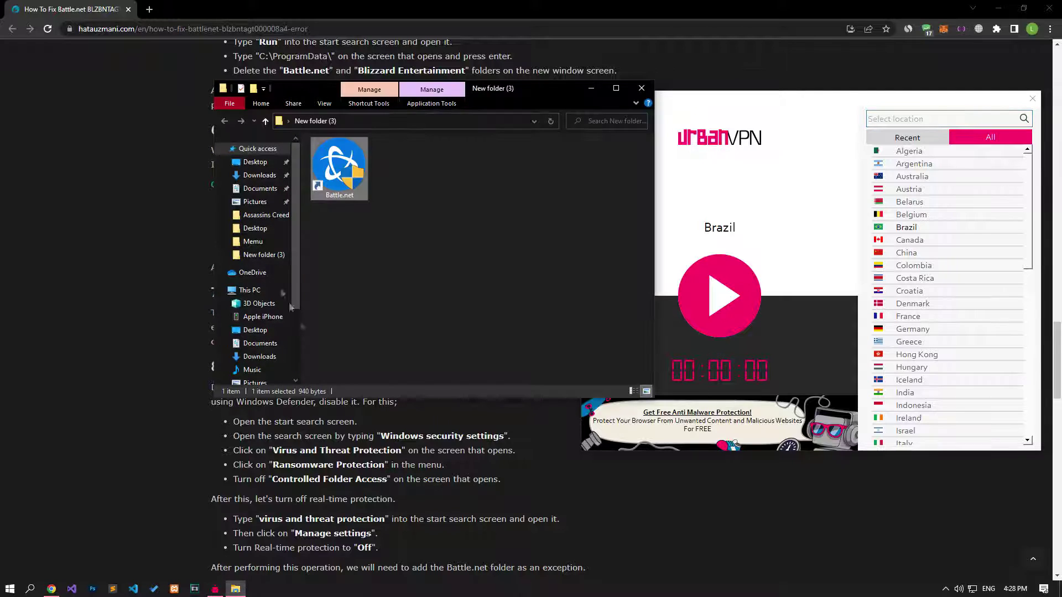
{"action": "left_click", "coordinate": [1032, 99]}
{"action": "left_click", "coordinate": [101, 274]}
{"action": "scroll", "coordinate": [100, 275], "scroll_direction": "down", "scroll_amount": 3}
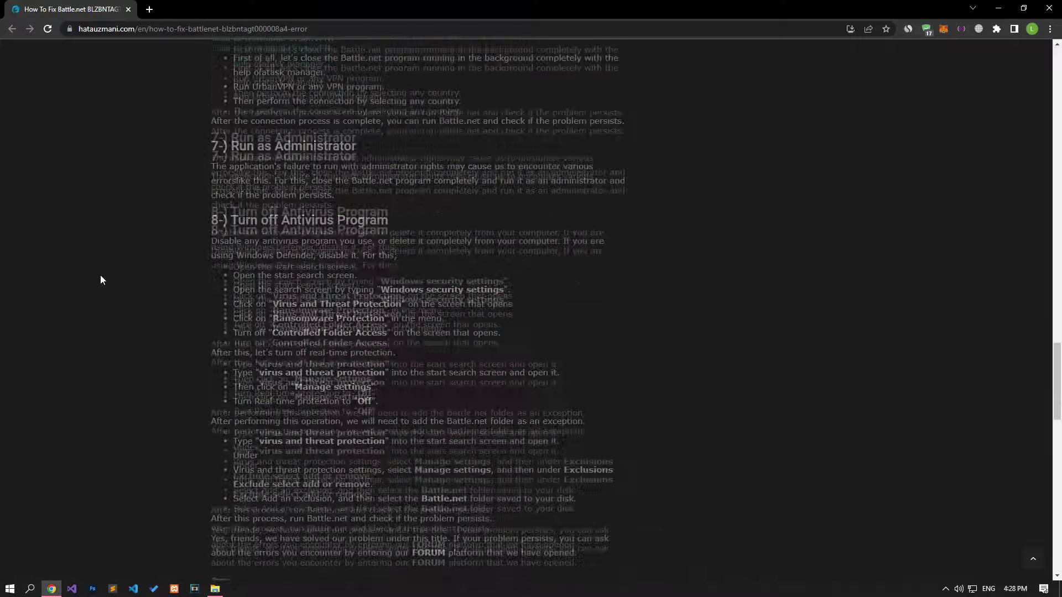
{"action": "scroll", "coordinate": [101, 274], "scroll_direction": "down", "scroll_amount": 1}
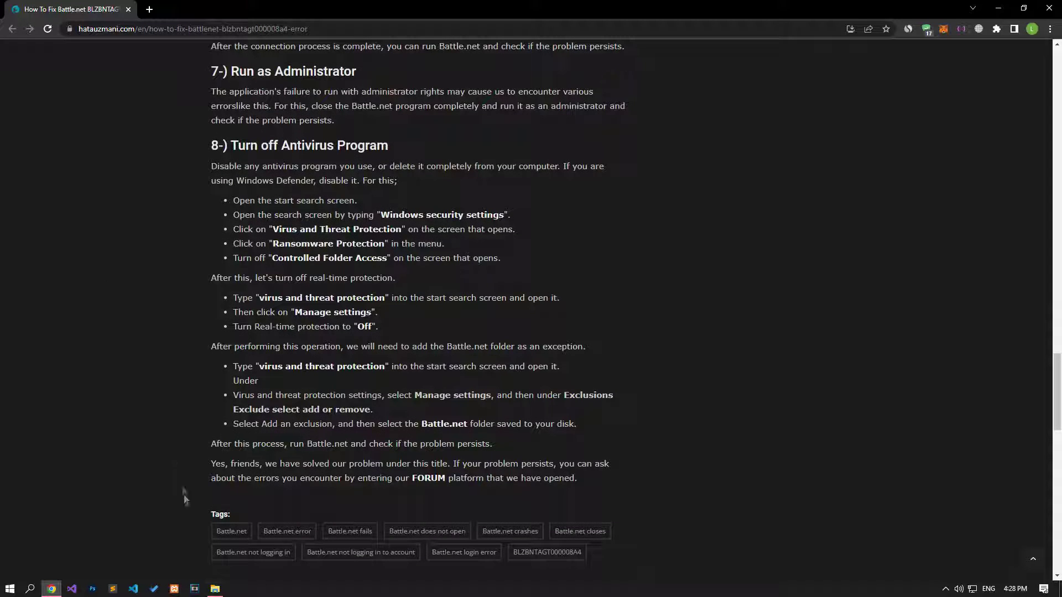
Run the Battle.net shortcut in New folder (3) as administrator
{"action": "left_click", "coordinate": [214, 588]}
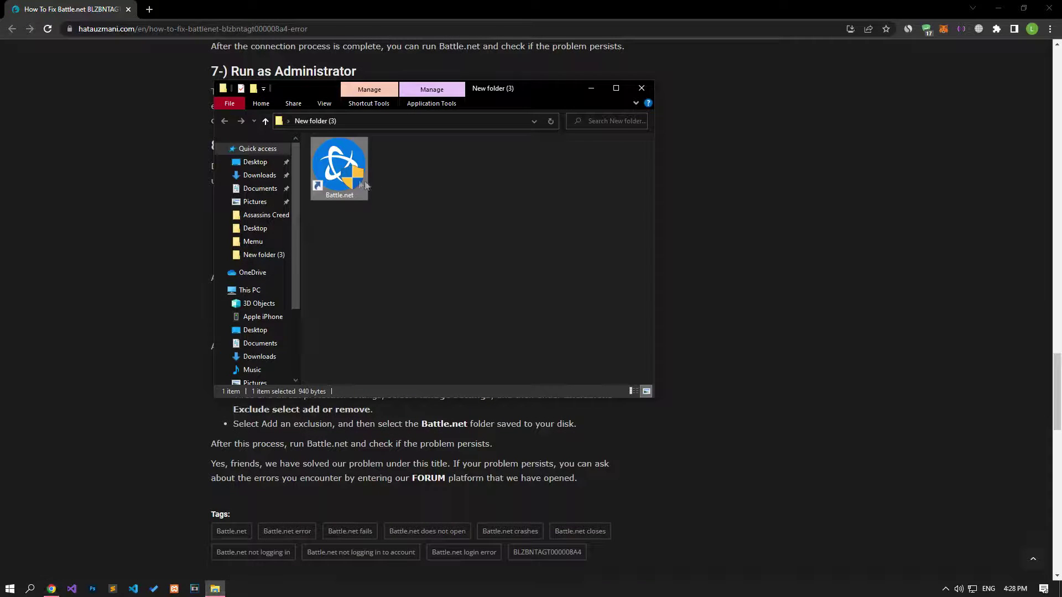
{"action": "right_click", "coordinate": [345, 156]}
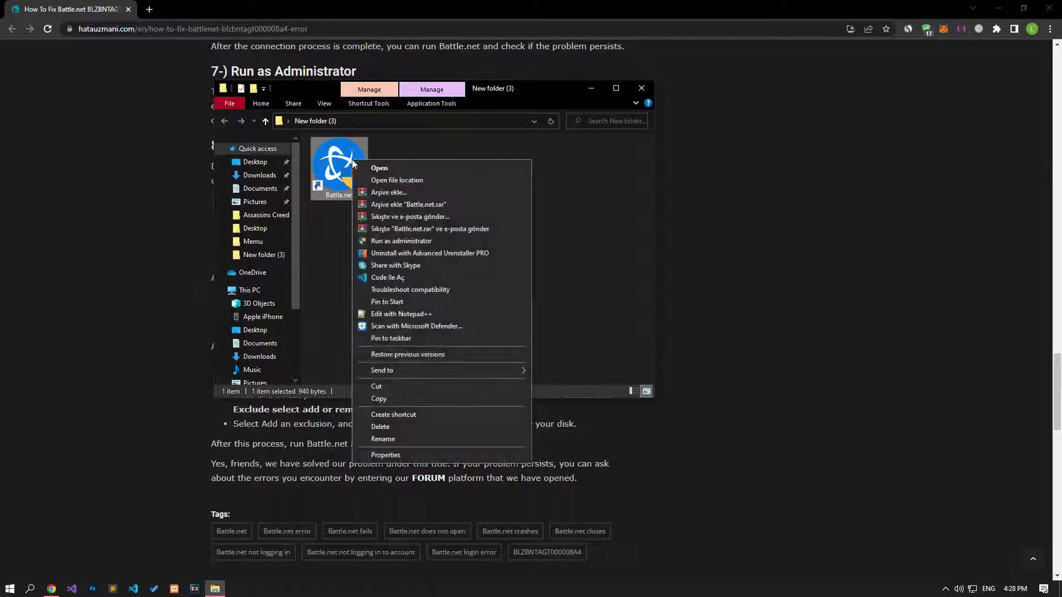
{"action": "left_click", "coordinate": [374, 245]}
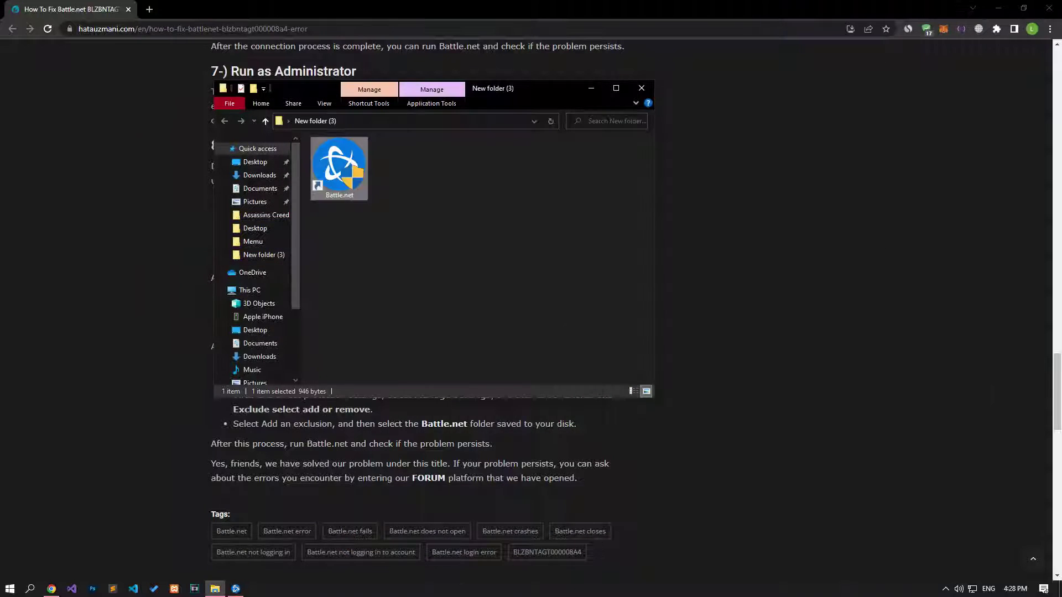
End the running Battle.net processes in Task Manager, and close Task Manager
{"action": "right_click", "coordinate": [428, 588]}
{"action": "left_click", "coordinate": [462, 540]}
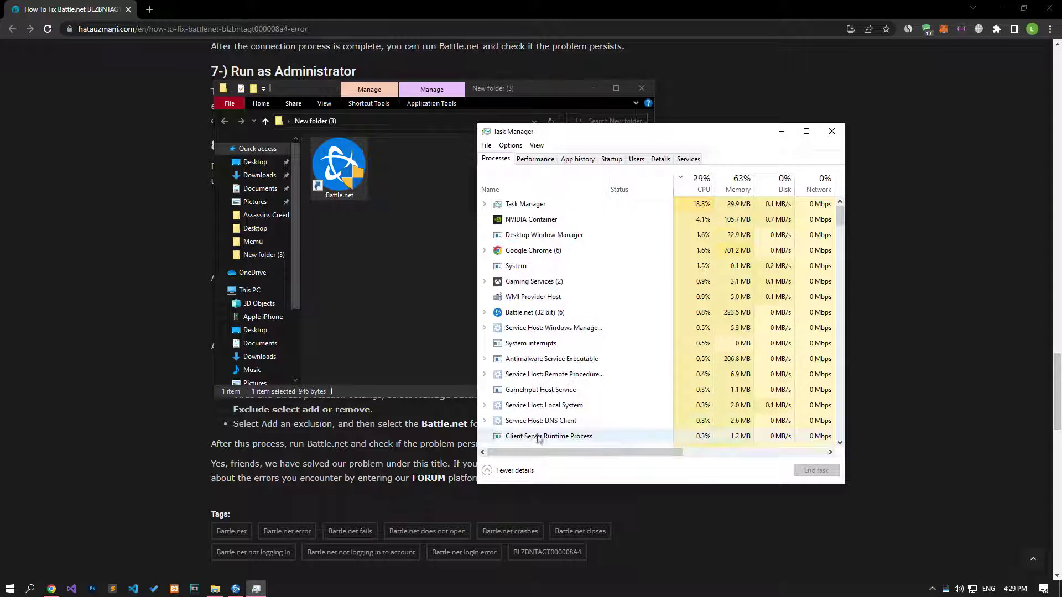
{"action": "left_click", "coordinate": [529, 403]}
{"action": "scroll", "coordinate": [529, 401], "scroll_direction": "down", "scroll_amount": 4}
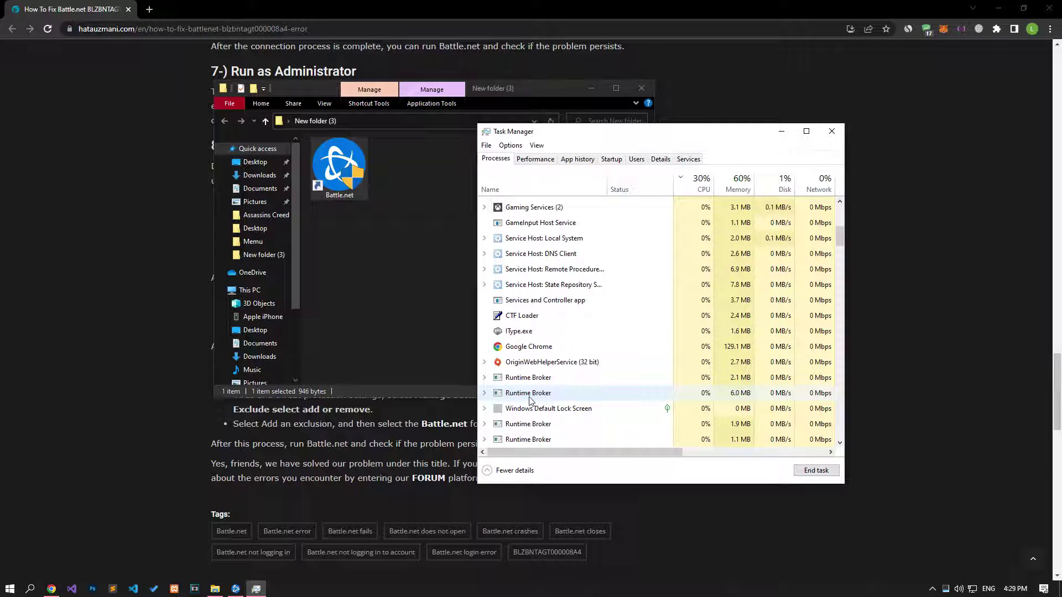
{"action": "left_click", "coordinate": [553, 439]}
{"action": "left_click", "coordinate": [815, 470]}
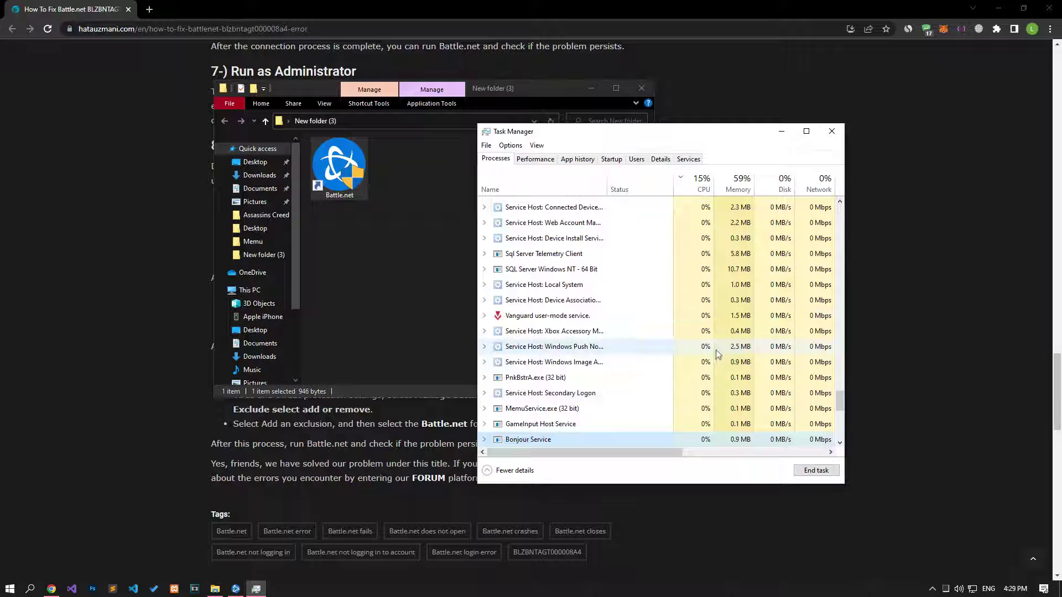
{"action": "scroll", "coordinate": [713, 349], "scroll_direction": "up", "scroll_amount": 3}
{"action": "scroll", "coordinate": [709, 351], "scroll_direction": "down", "scroll_amount": 10}
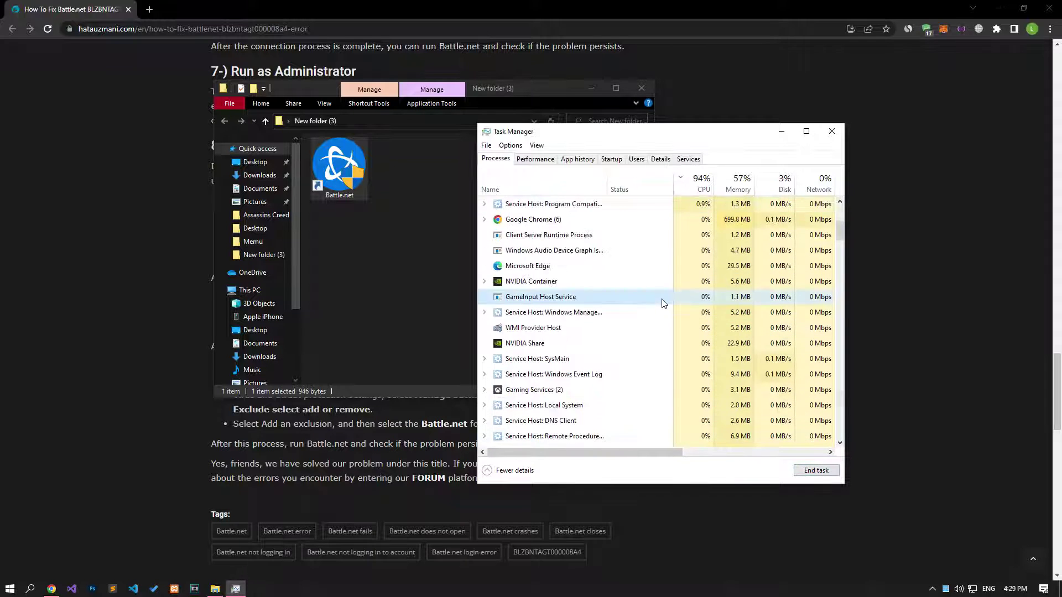
{"action": "left_click", "coordinate": [831, 131]}
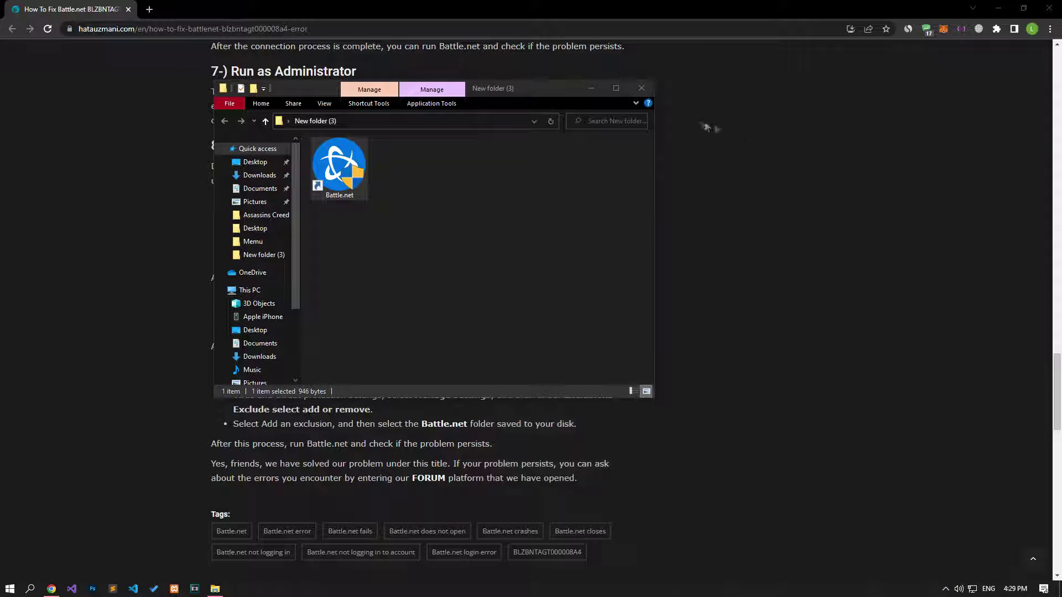
Find Virus & threat protection through the Windows search, and open its management settings
{"action": "left_click", "coordinate": [55, 480]}
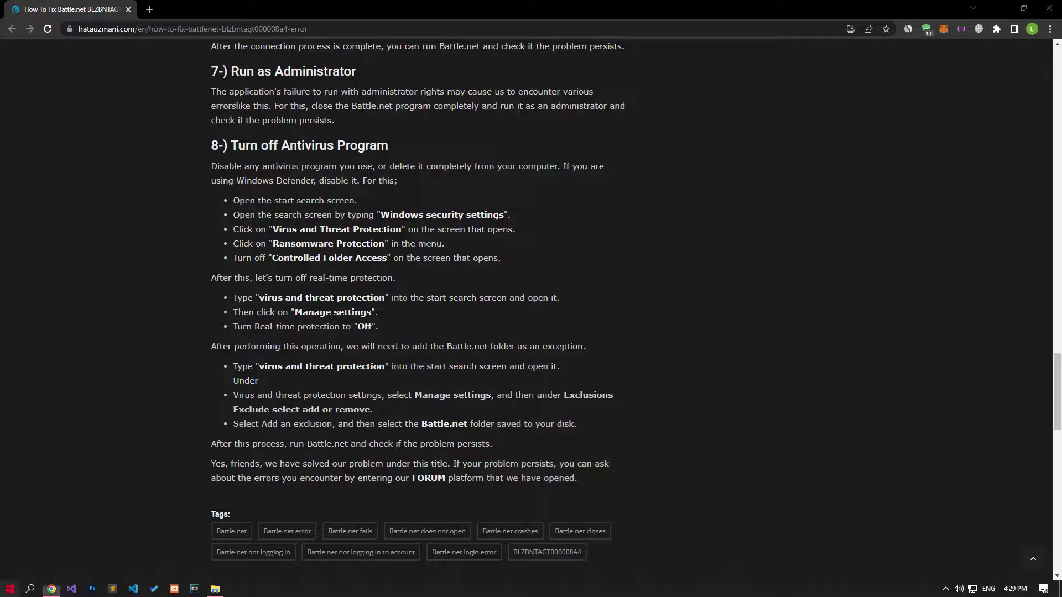
{"action": "key", "text": "super"}
{"action": "type", "text": "virus"}
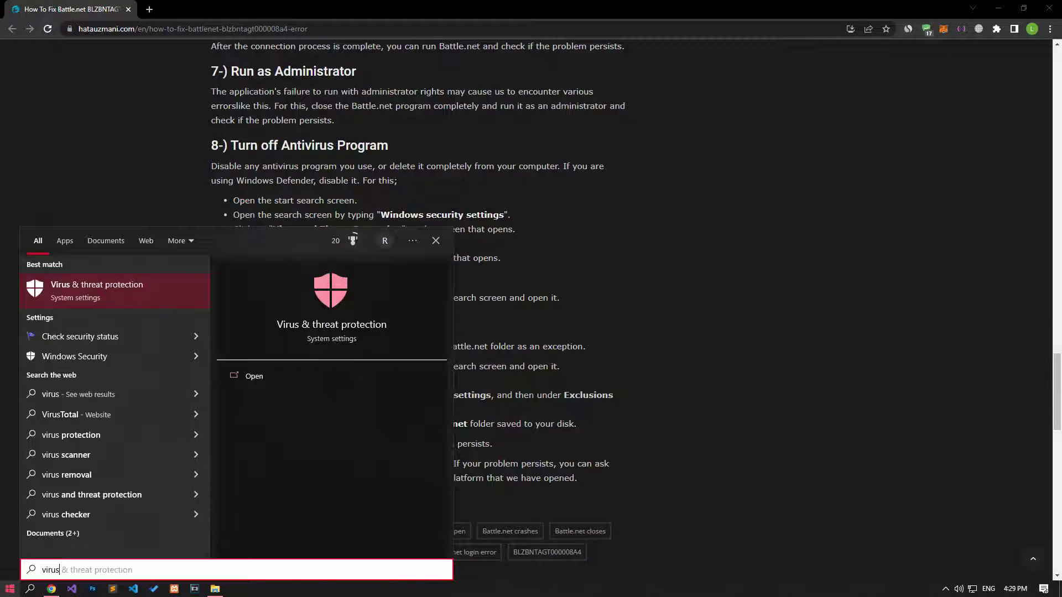
{"action": "left_click", "coordinate": [100, 282]}
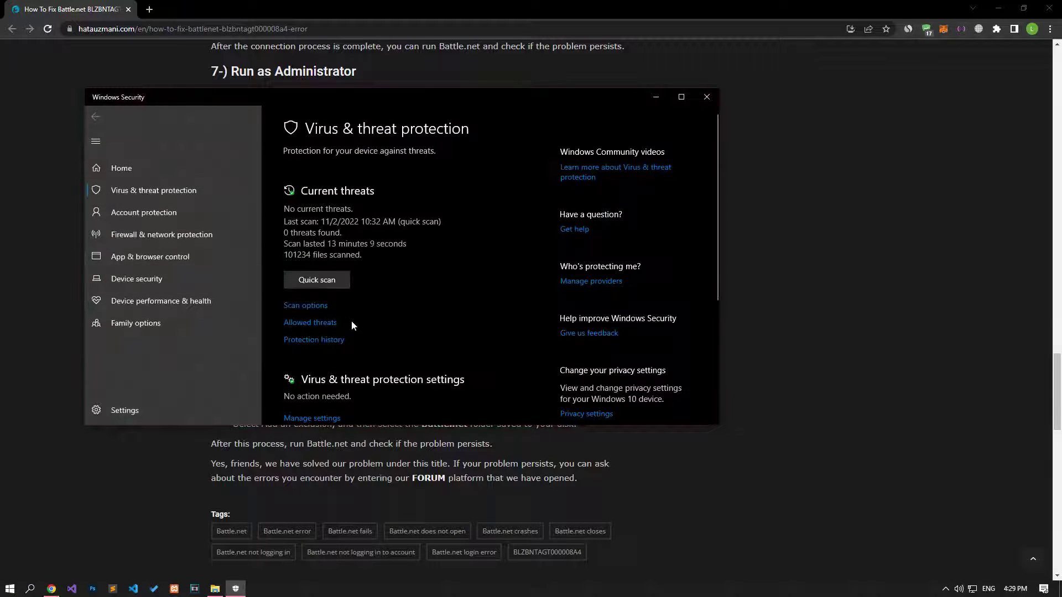
{"action": "scroll", "coordinate": [351, 325], "scroll_direction": "down", "scroll_amount": 3}
{"action": "left_click", "coordinate": [297, 232]}
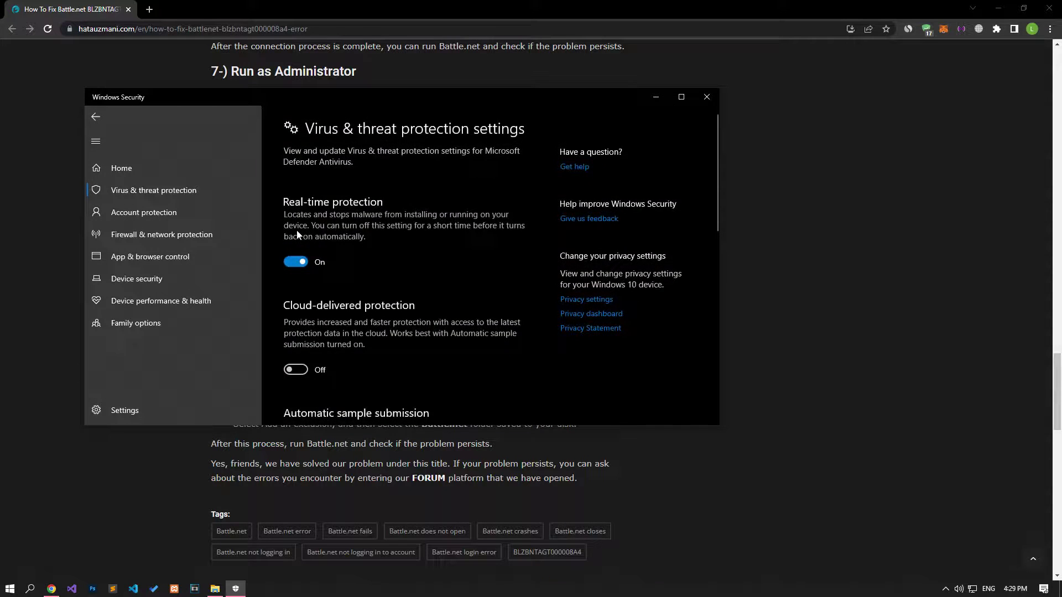
Check the Controlled folder access setting under Ransomware protection, and turn Real-time protection off
{"action": "scroll", "coordinate": [309, 277], "scroll_direction": "down", "scroll_amount": 5}
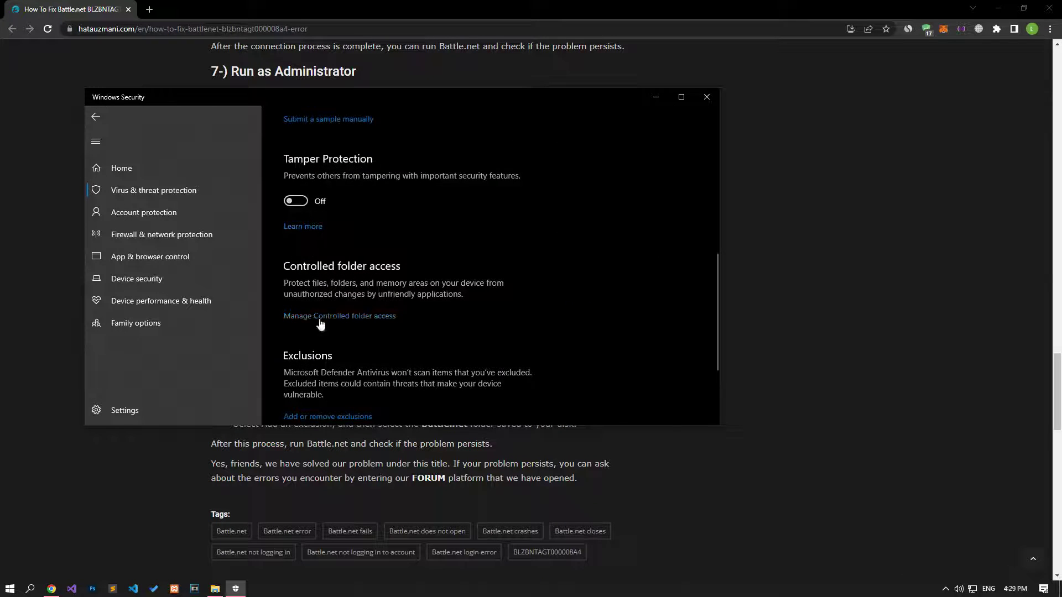
{"action": "left_click", "coordinate": [320, 319]}
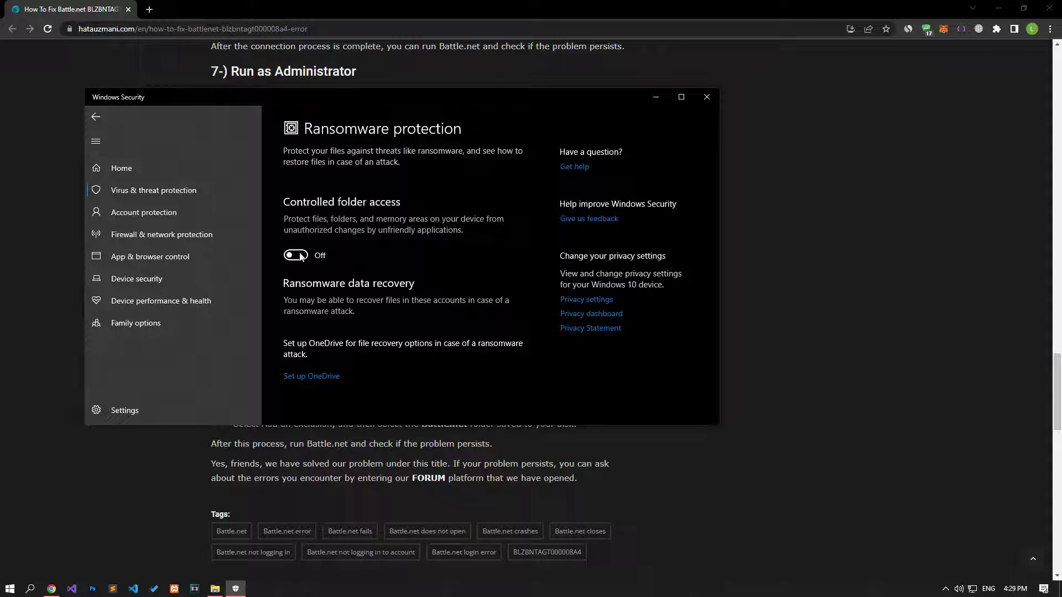
{"action": "left_click", "coordinate": [98, 117]}
{"action": "scroll", "coordinate": [353, 329], "scroll_direction": "up", "scroll_amount": 5}
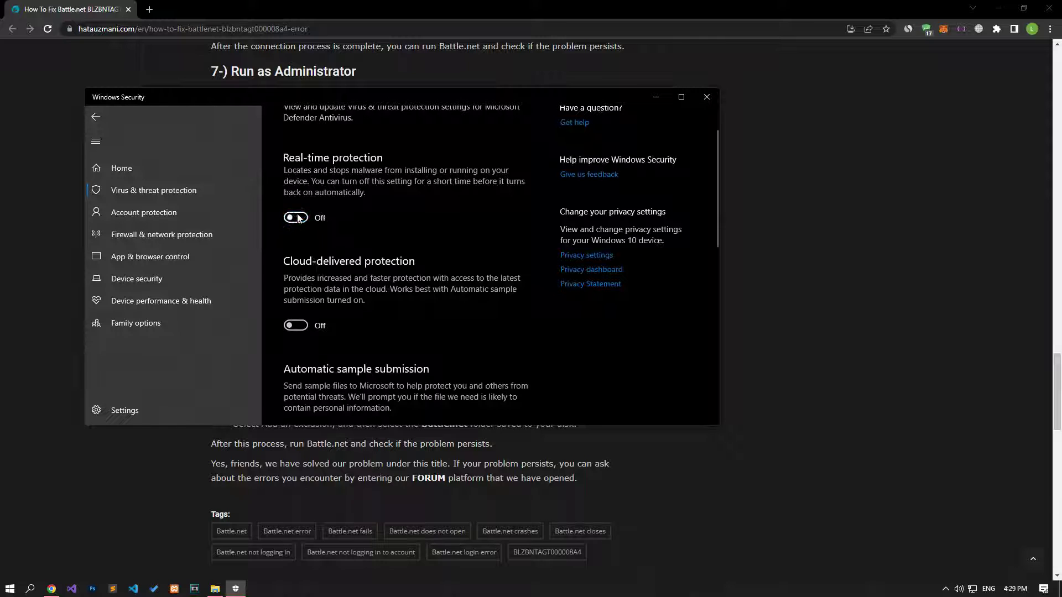
Start adding a folder exclusion for Microsoft Defender Antivirus scans
{"action": "scroll", "coordinate": [297, 216], "scroll_direction": "down", "scroll_amount": 7}
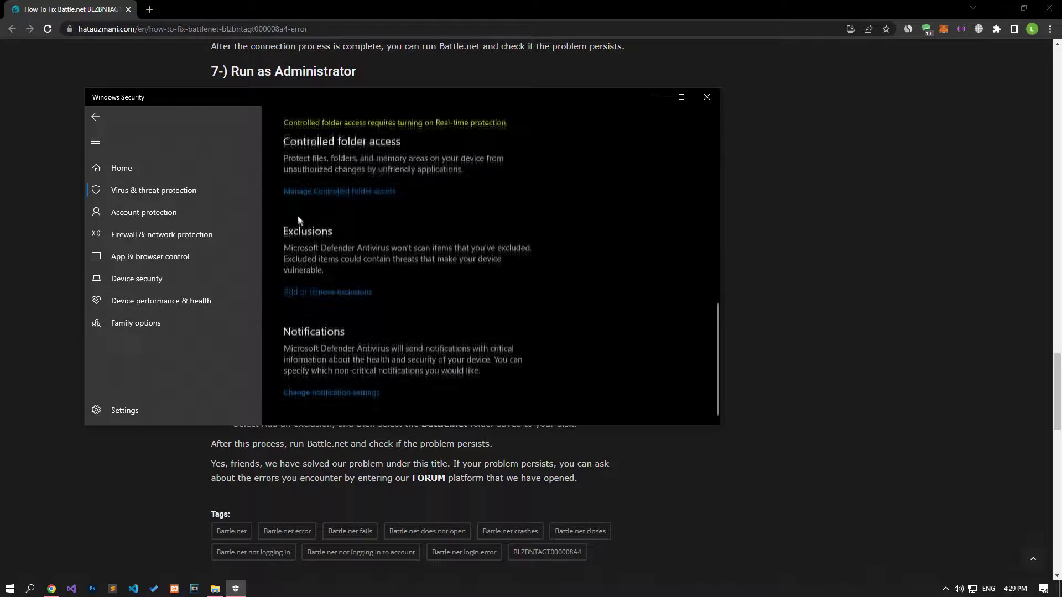
{"action": "left_click", "coordinate": [366, 293]}
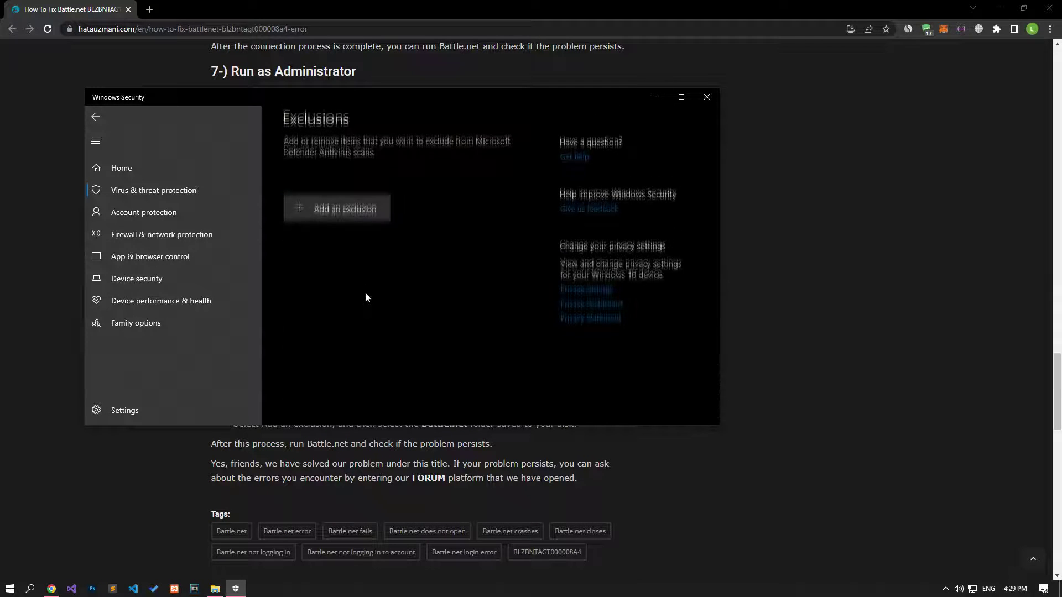
{"action": "left_click", "coordinate": [355, 219]}
{"action": "left_click", "coordinate": [337, 263]}
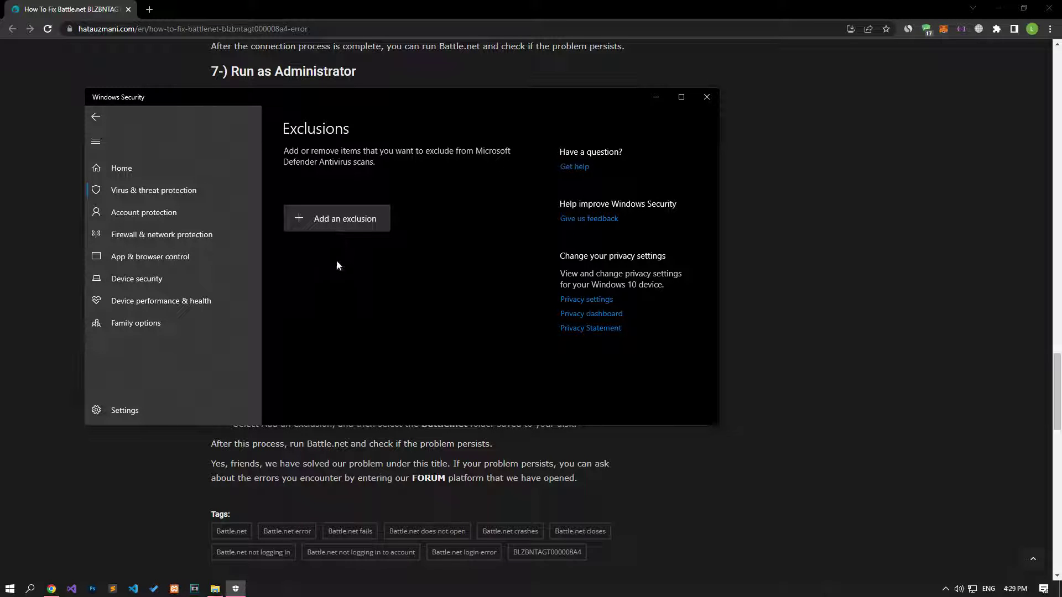
Open the %localappdata% folder through the Run dialog
{"action": "key", "text": "super"}
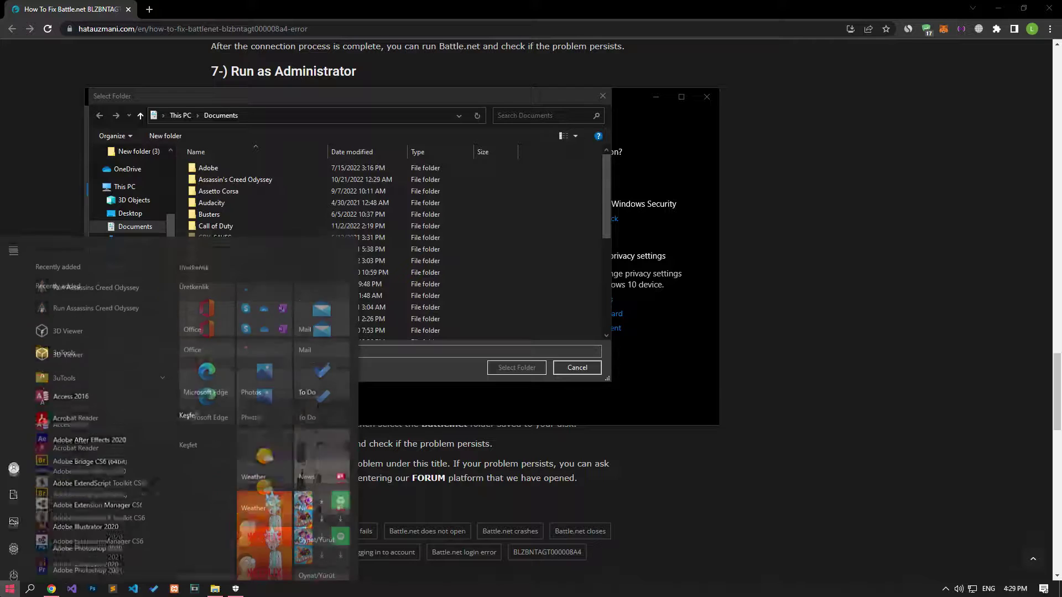
{"action": "type", "text": "run"}
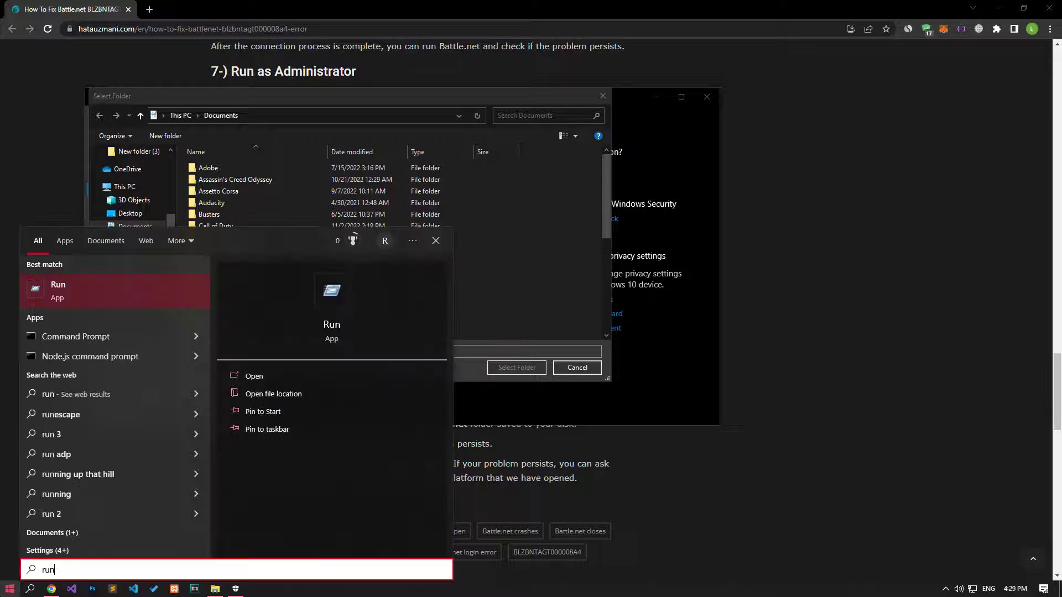
{"action": "key", "text": "Return"}
{"action": "type", "text": "%localappdata%"}
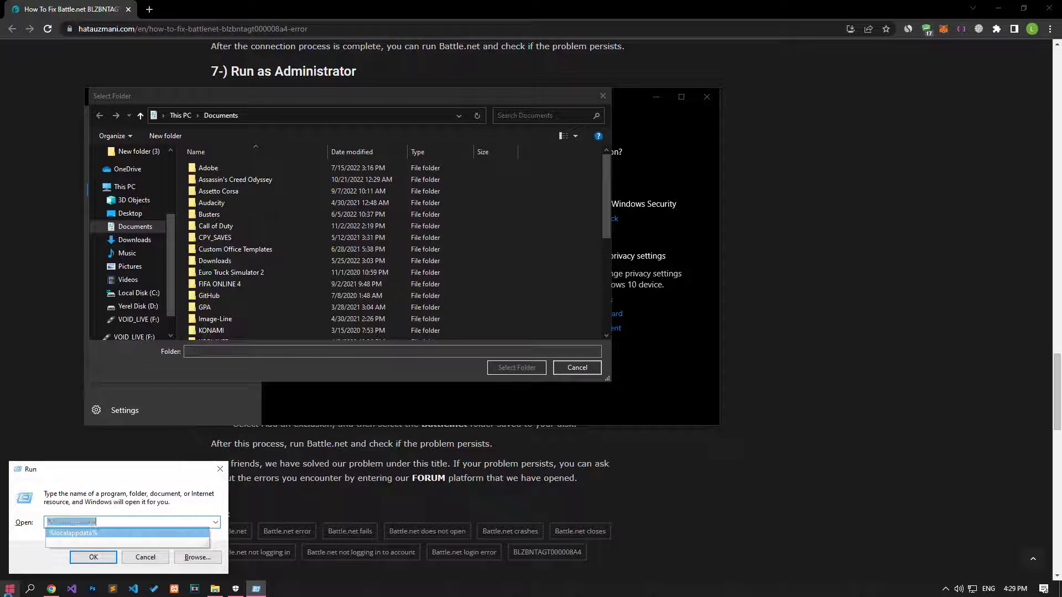
{"action": "key", "text": "Return"}
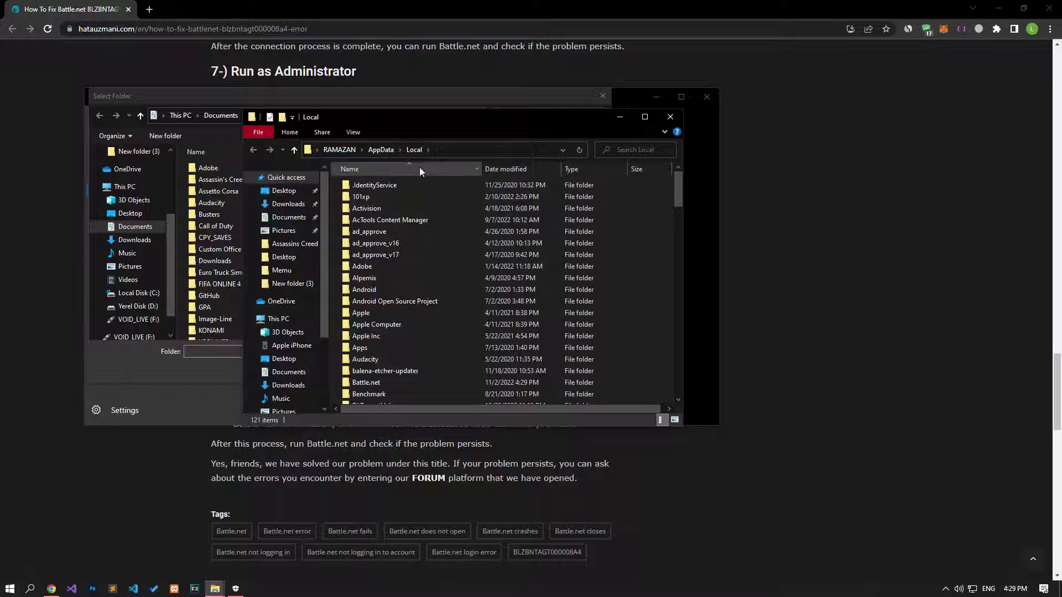
Copy the full path of the AppData\Local folder, and minimize the File Explorer window
{"action": "left_click", "coordinate": [501, 155]}
{"action": "key", "text": "ctrl+c"}
{"action": "right_click", "coordinate": [501, 156]}
{"action": "left_click", "coordinate": [526, 186]}
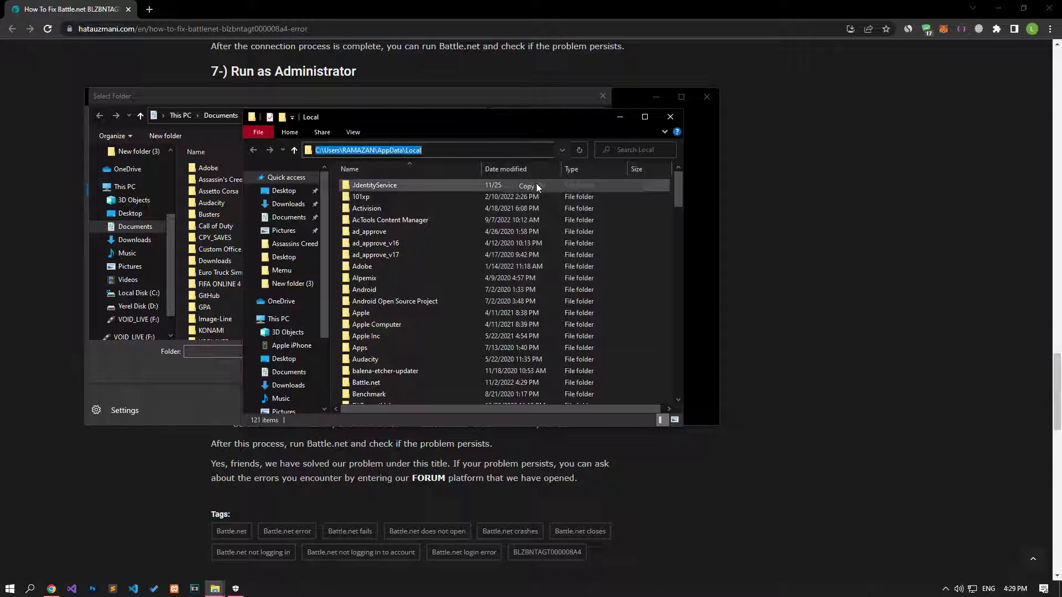
{"action": "left_click", "coordinate": [619, 116]}
Go to the copied AppData\Local path in the folder picker, and add its Battle.net folder as an exclusion
{"action": "left_click", "coordinate": [332, 120]}
{"action": "right_click", "coordinate": [332, 119]}
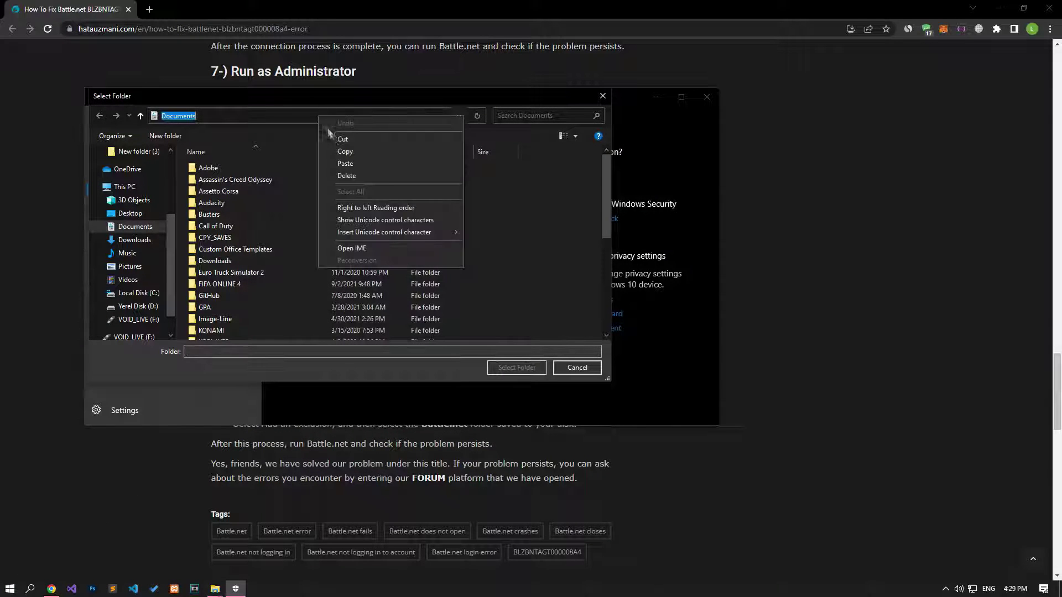
{"action": "left_click", "coordinate": [343, 161]}
{"action": "left_click", "coordinate": [479, 118]}
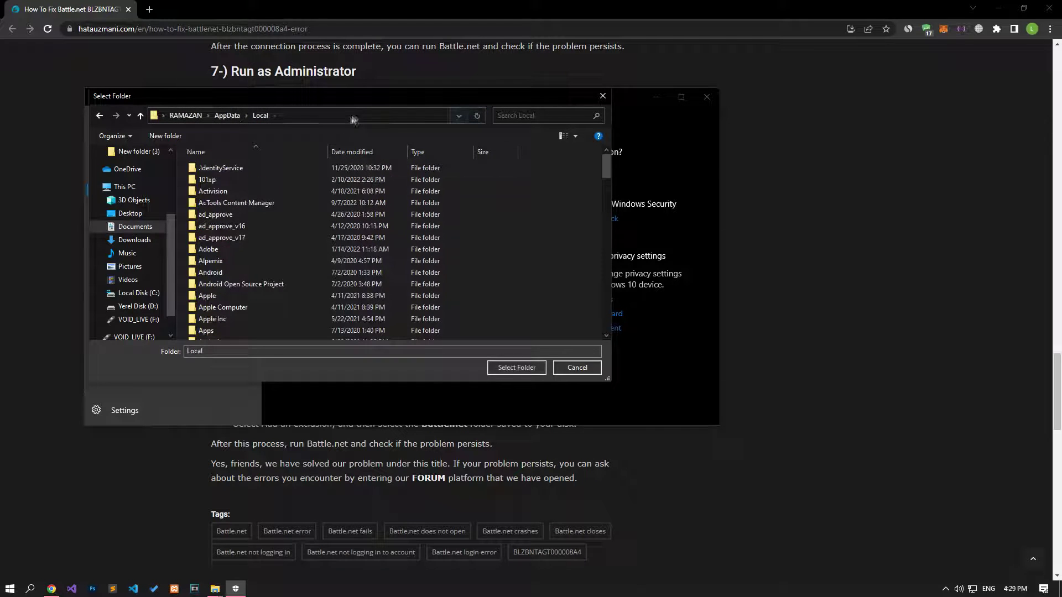
{"action": "scroll", "coordinate": [282, 281], "scroll_direction": "down", "scroll_amount": 5}
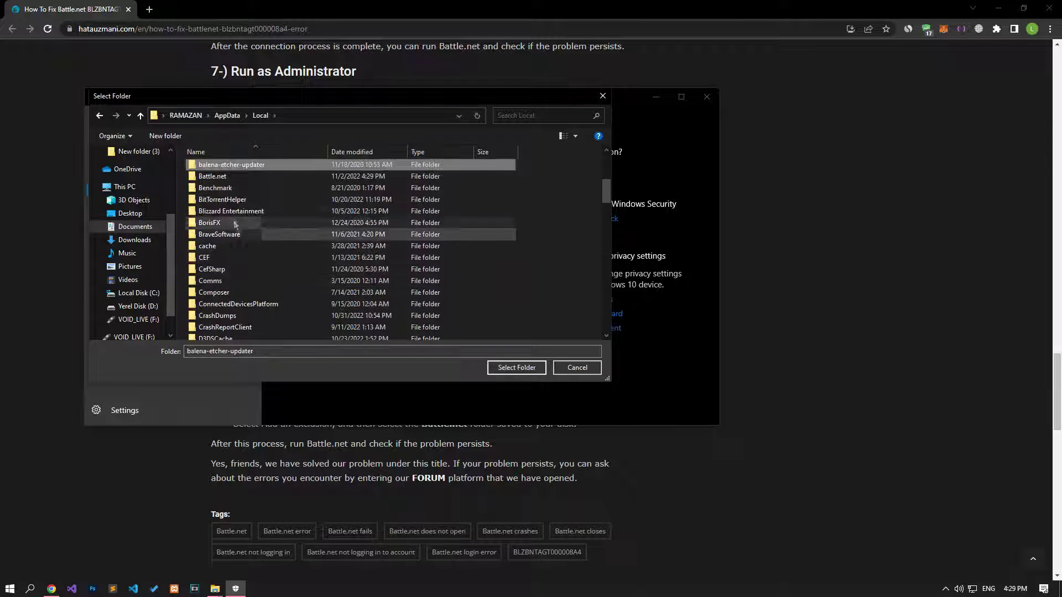
{"action": "left_click", "coordinate": [215, 177]}
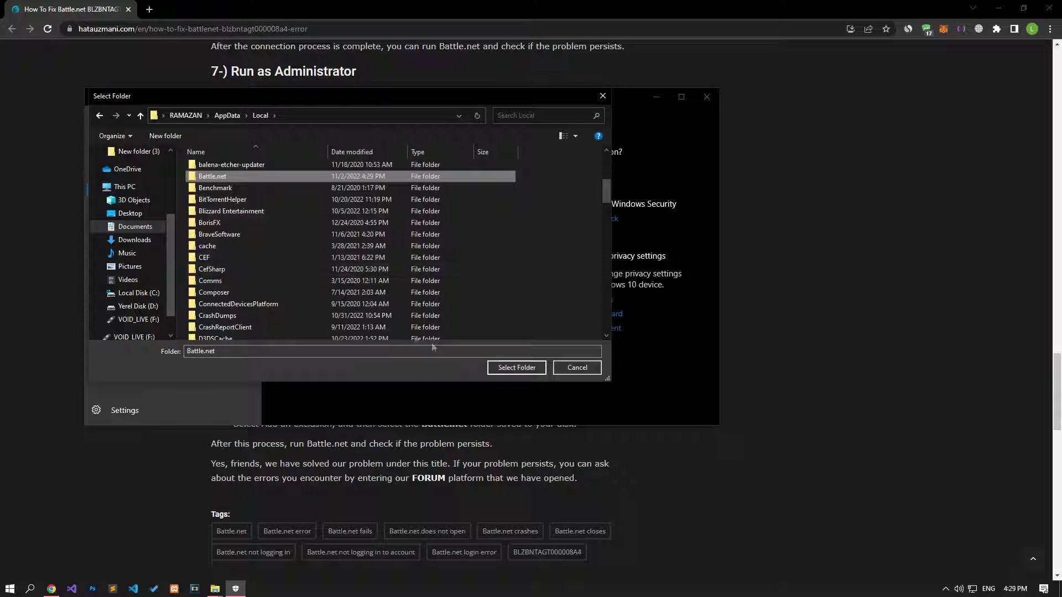
{"action": "left_click", "coordinate": [524, 371]}
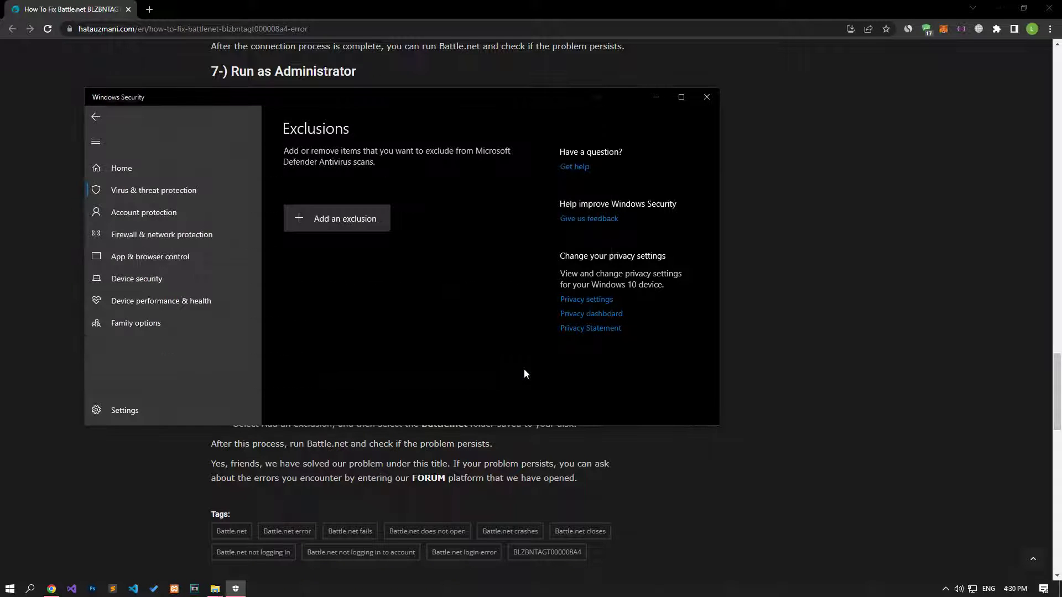
Add the Blizzard Entertainment folder in AppData\Local as another folder exclusion
{"action": "left_click", "coordinate": [366, 228]}
{"action": "left_click", "coordinate": [338, 265]}
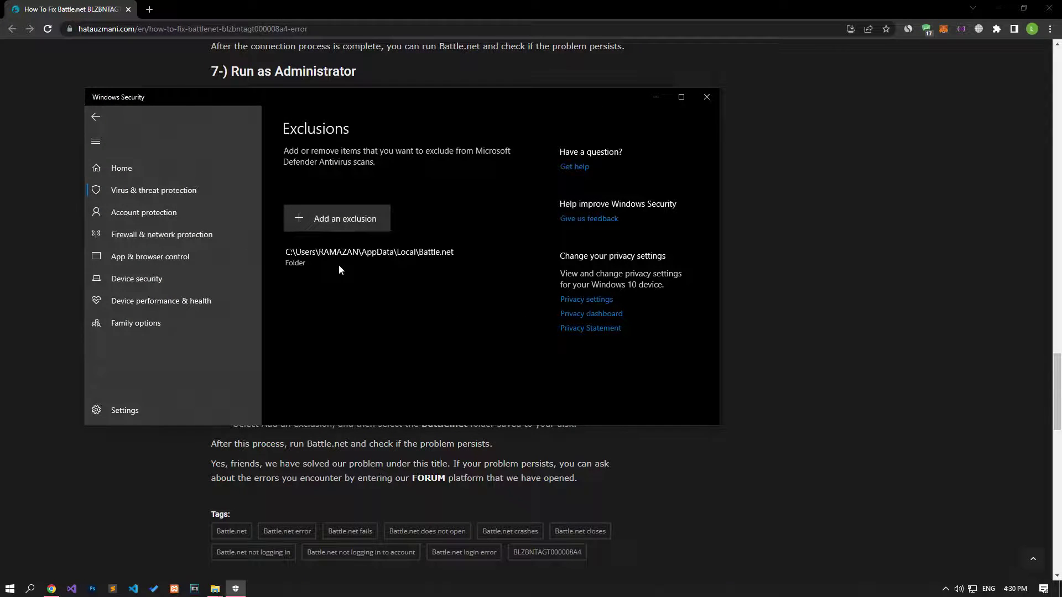
{"action": "key", "text": "b"}
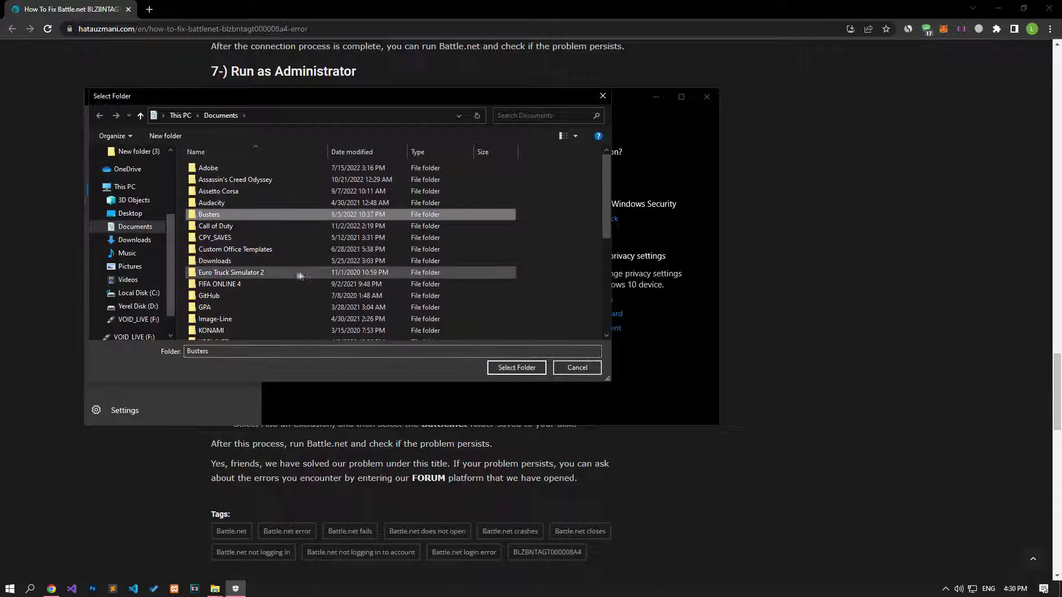
{"action": "left_click", "coordinate": [266, 115]}
{"action": "right_click", "coordinate": [268, 116]}
{"action": "left_click", "coordinate": [296, 164]}
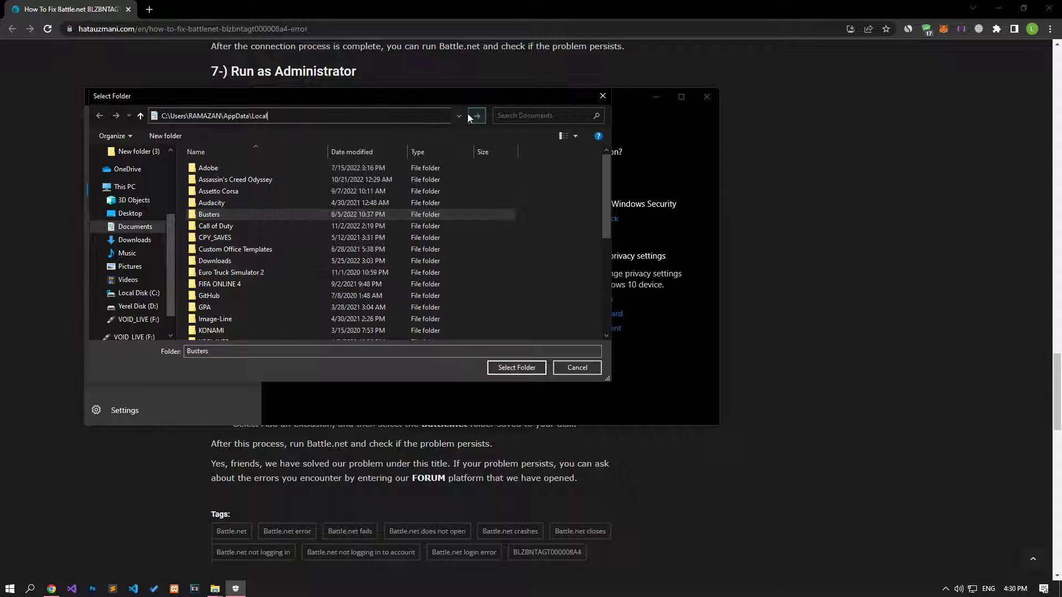
{"action": "key", "text": "Return"}
{"action": "left_click", "coordinate": [378, 240]}
{"action": "type", "text": "bat"}
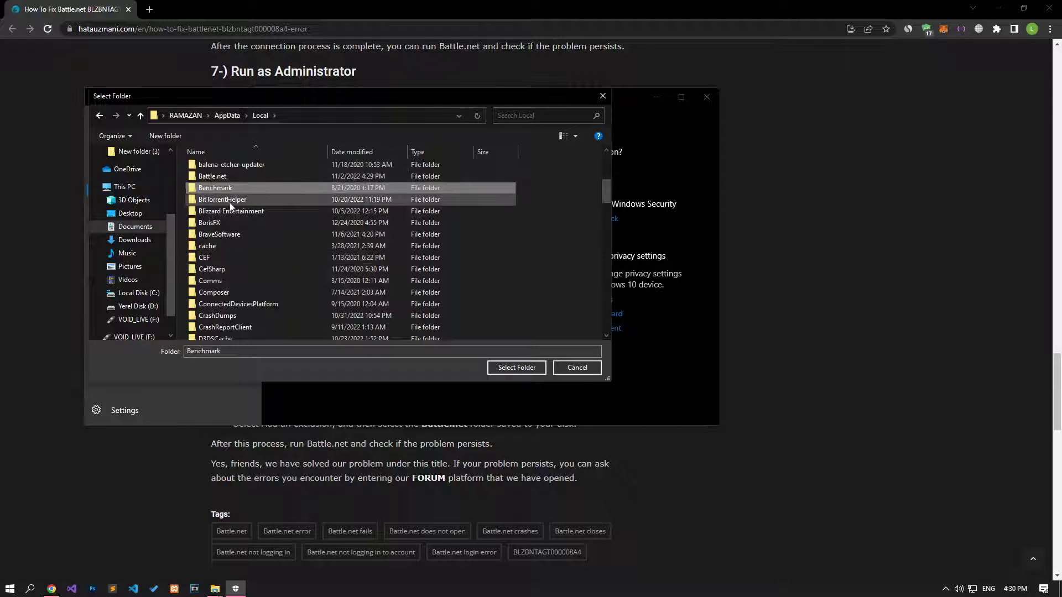
{"action": "left_click", "coordinate": [218, 211]}
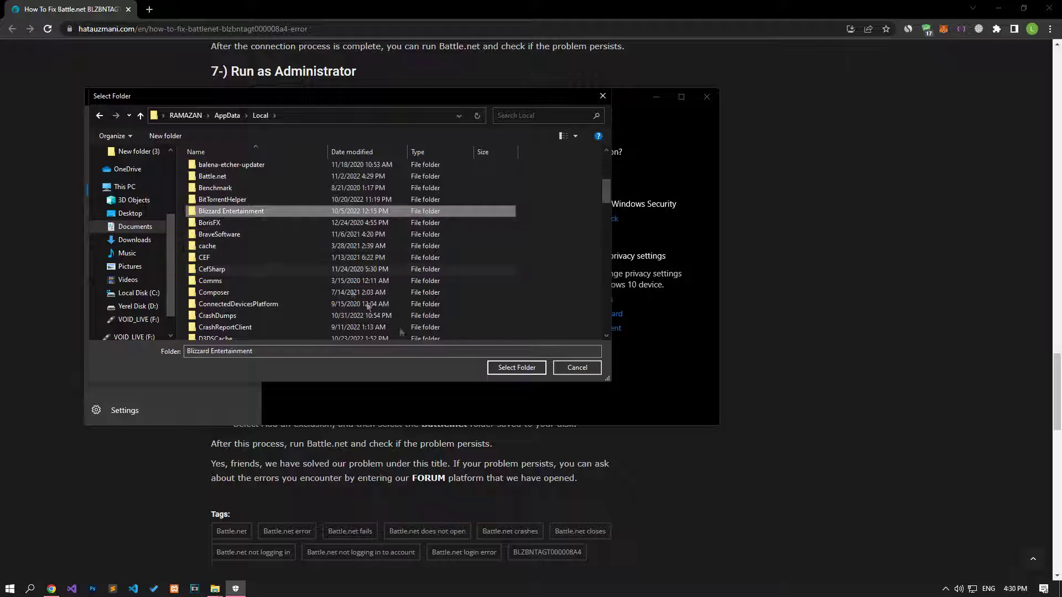
{"action": "left_click", "coordinate": [512, 368]}
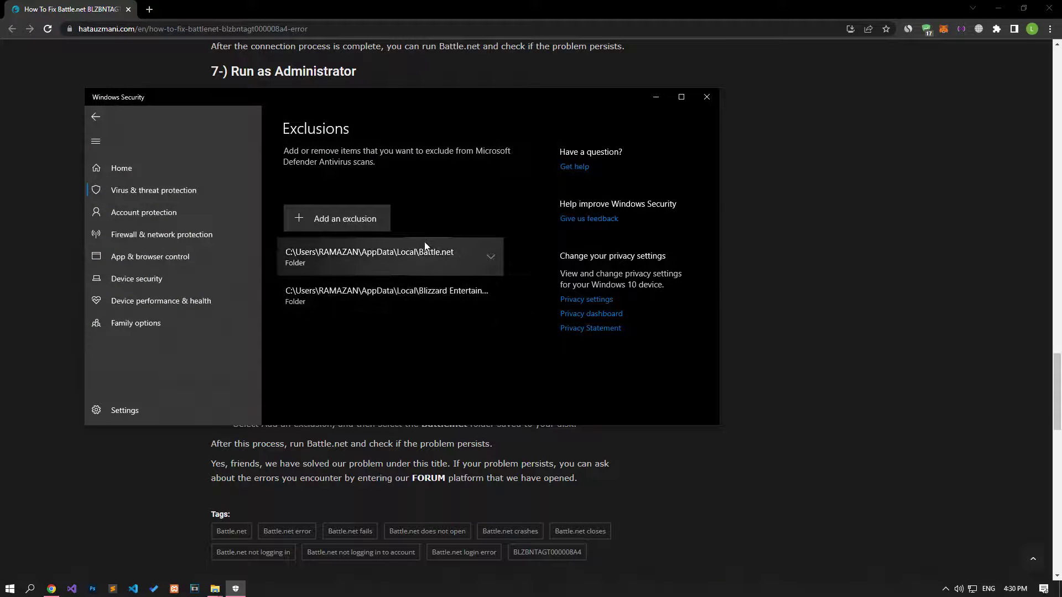
Add the Battle.net folder in AppData\Roaming as a folder exclusion
{"action": "left_click", "coordinate": [375, 221]}
{"action": "left_click", "coordinate": [338, 264]}
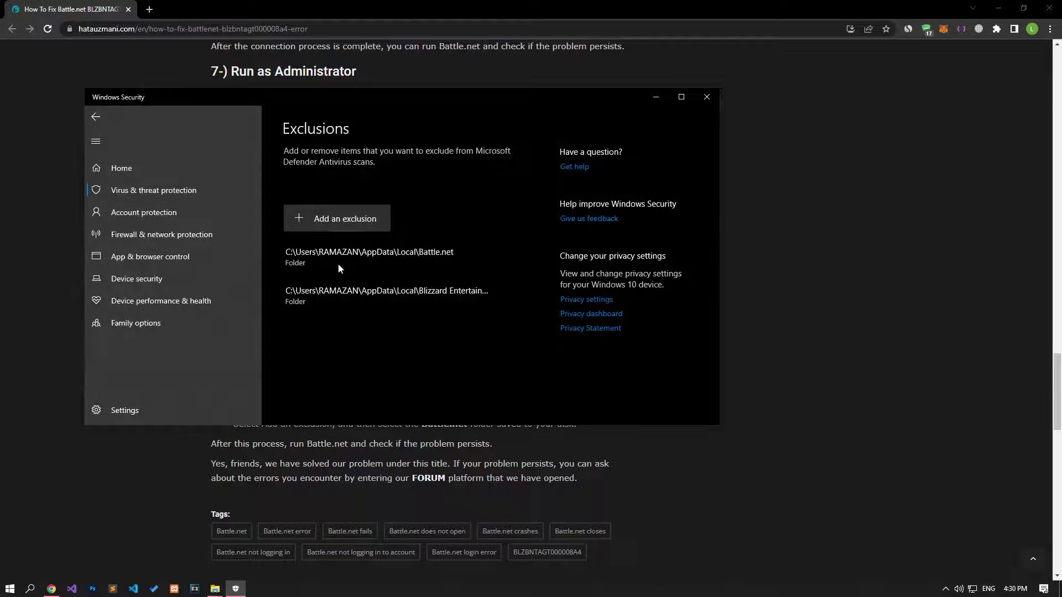
{"action": "left_click", "coordinate": [286, 118]}
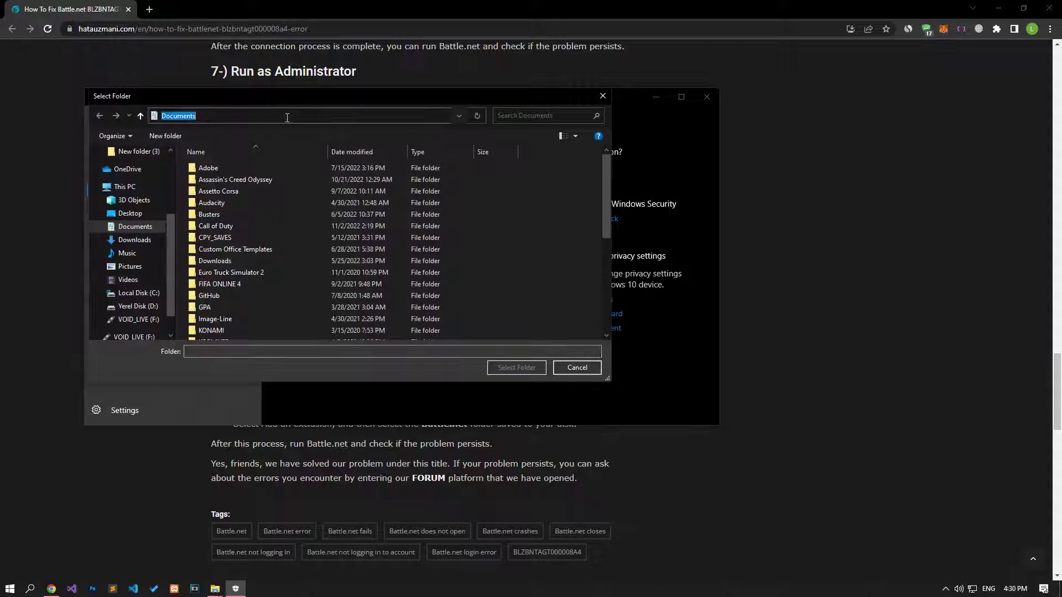
{"action": "right_click", "coordinate": [286, 116]}
{"action": "left_click", "coordinate": [329, 167]}
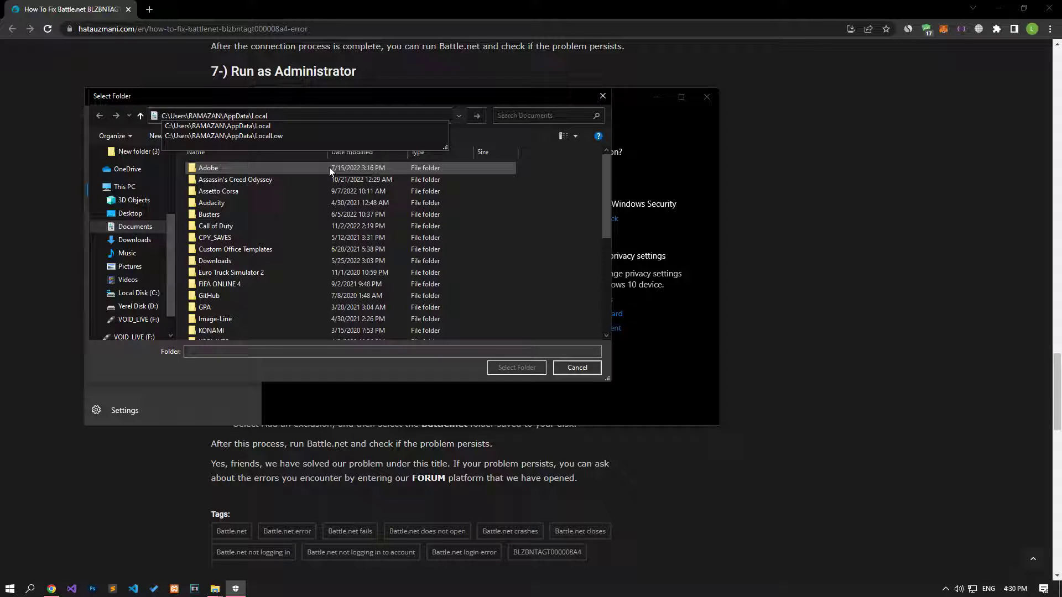
{"action": "left_click", "coordinate": [477, 117]}
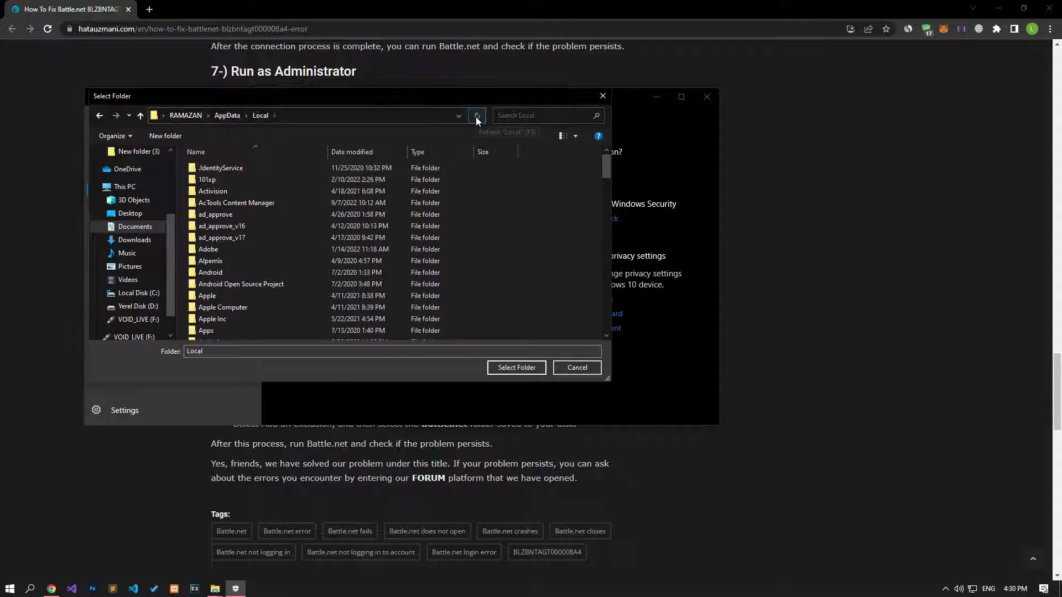
{"action": "left_click", "coordinate": [229, 120]}
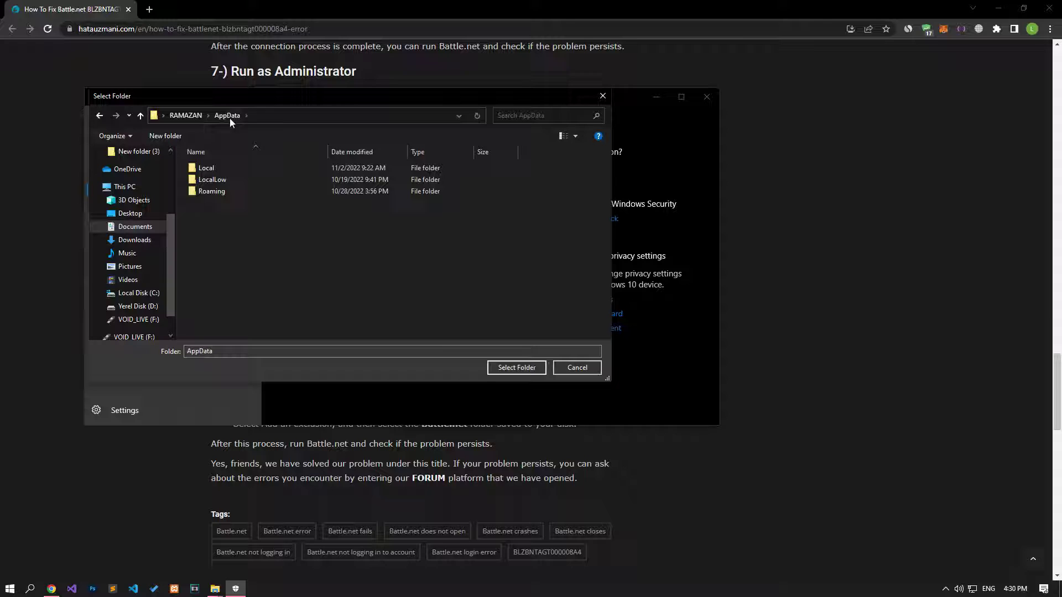
{"action": "double_click", "coordinate": [214, 191]}
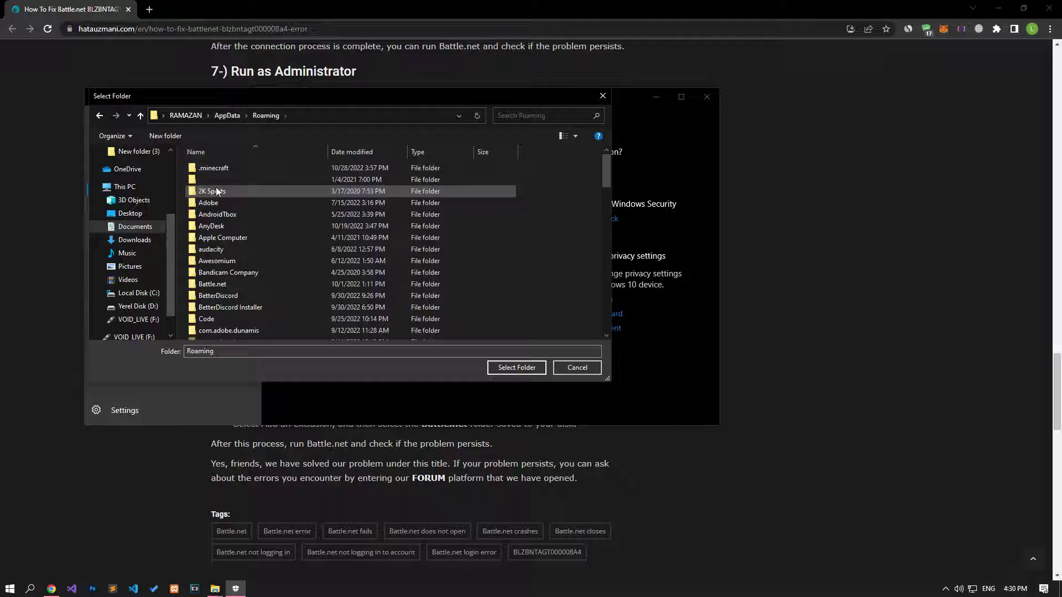
{"action": "left_click", "coordinate": [202, 285]}
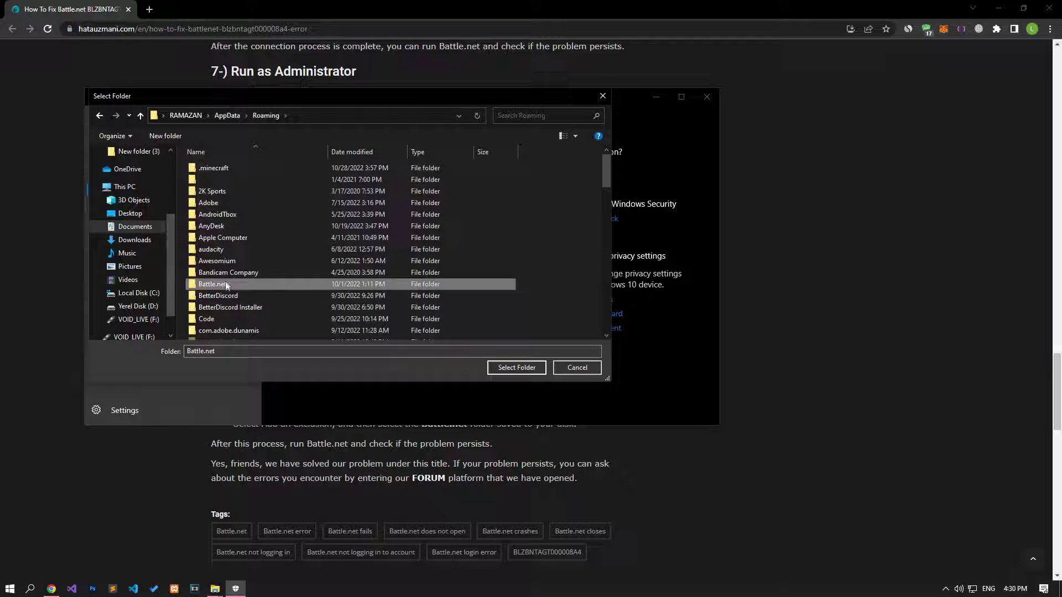
{"action": "left_click", "coordinate": [528, 369]}
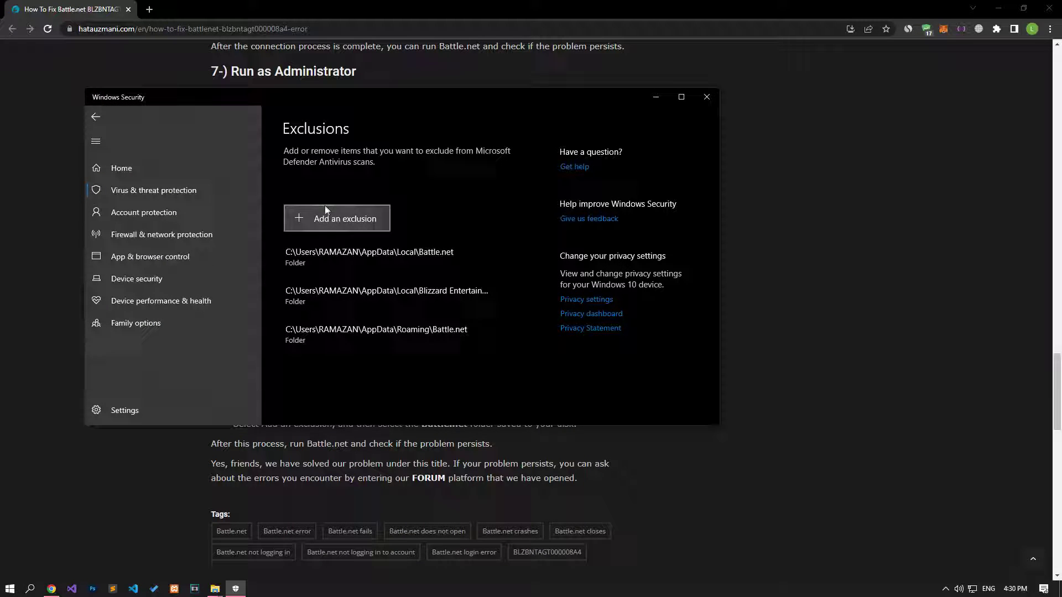
Add the Battle.net folder in C:\ProgramData as a folder exclusion
{"action": "left_click", "coordinate": [328, 219]}
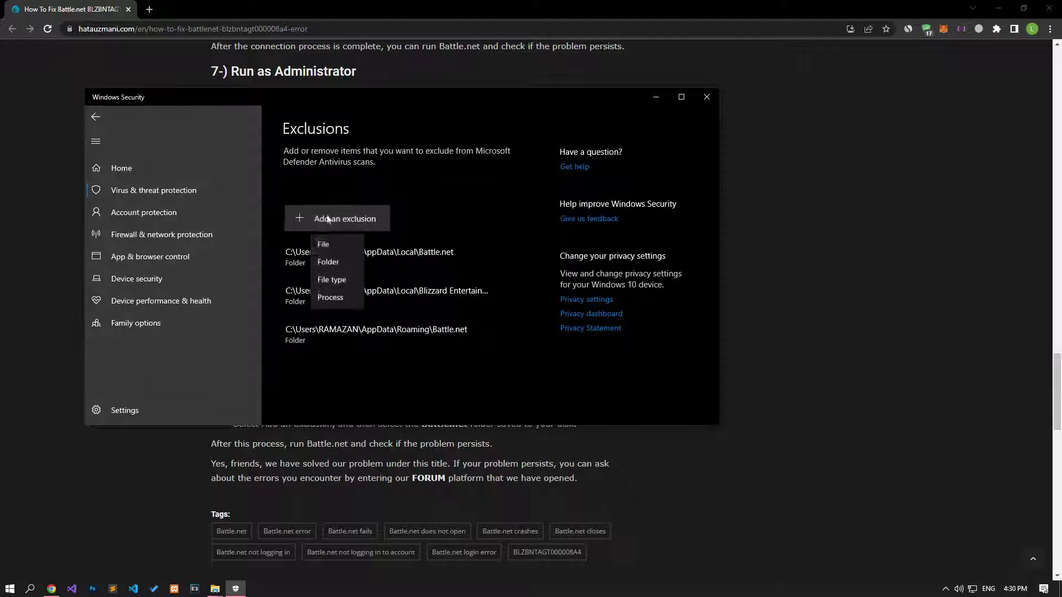
{"action": "left_click", "coordinate": [335, 264]}
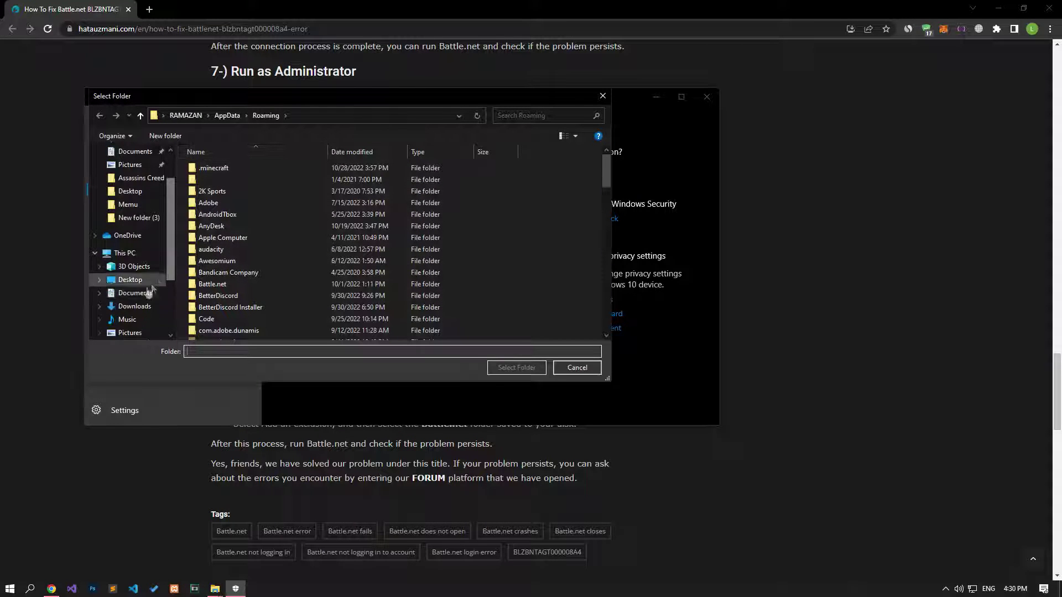
{"action": "scroll", "coordinate": [148, 288], "scroll_direction": "down", "scroll_amount": 2}
{"action": "left_click", "coordinate": [145, 306]}
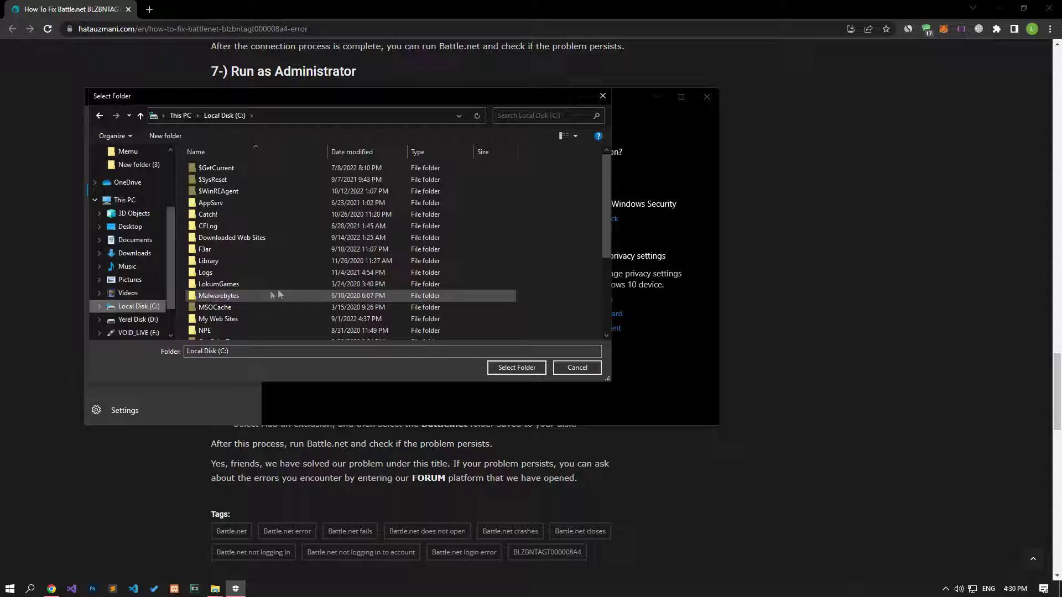
{"action": "scroll", "coordinate": [278, 294], "scroll_direction": "down", "scroll_amount": 2}
{"action": "left_click", "coordinate": [217, 322]}
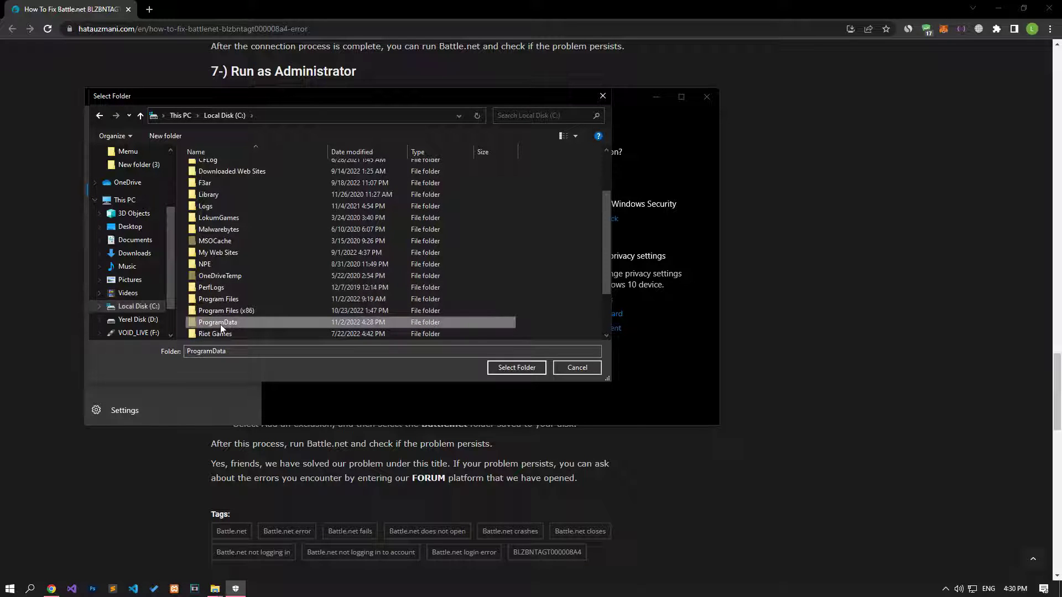
{"action": "double_click", "coordinate": [220, 323]}
{"action": "left_click", "coordinate": [239, 241]}
{"action": "left_click", "coordinate": [517, 367]}
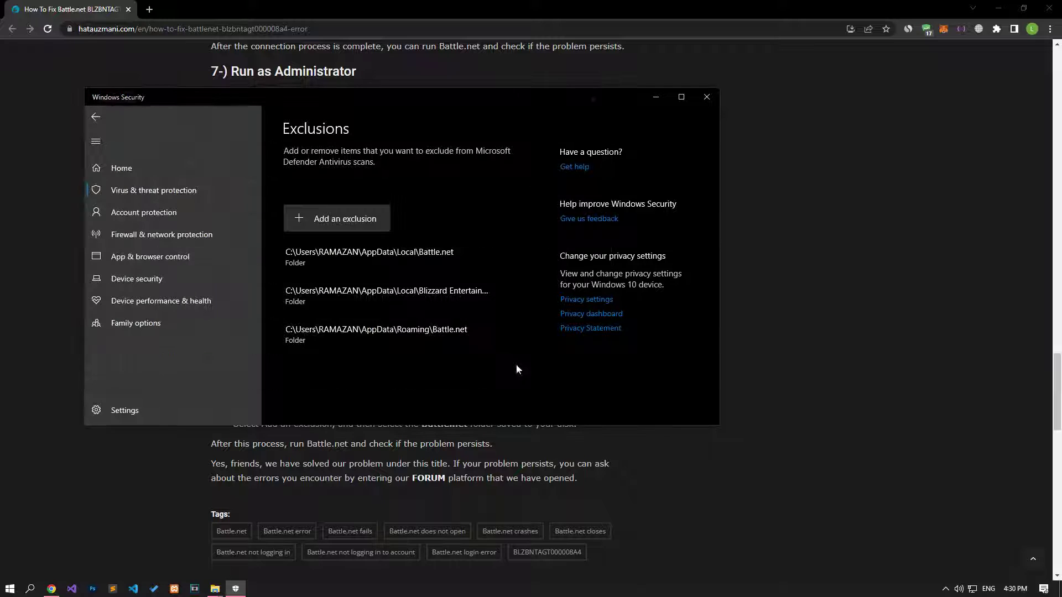
Add the Blizzard Entertainment folder in C:\ProgramData as a folder exclusion, and close Windows Security
{"action": "left_click", "coordinate": [325, 221]}
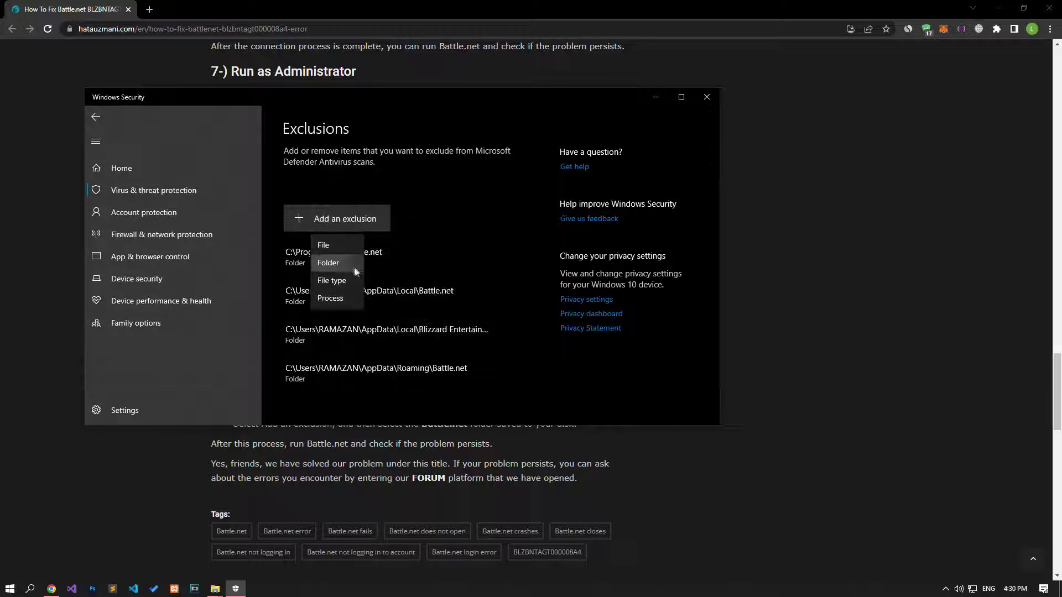
{"action": "left_click", "coordinate": [343, 265]}
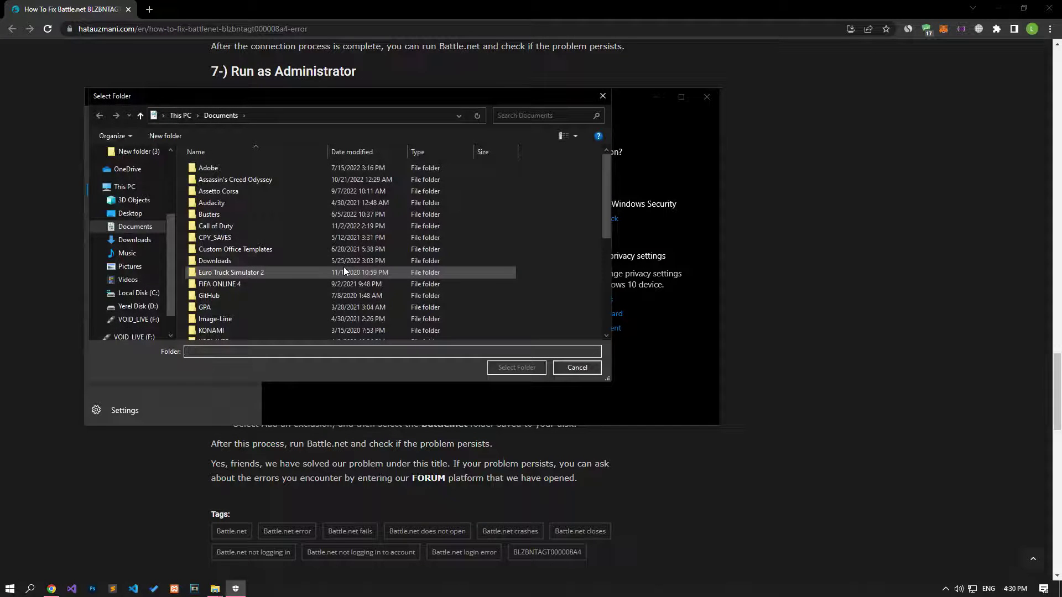
{"action": "left_click", "coordinate": [181, 115]}
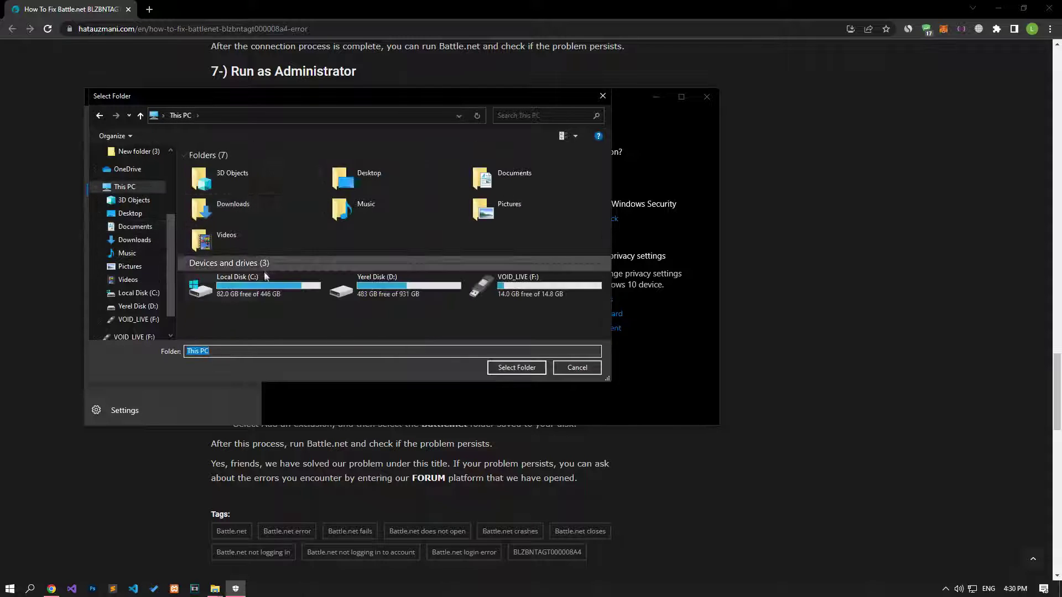
{"action": "double_click", "coordinate": [288, 285]}
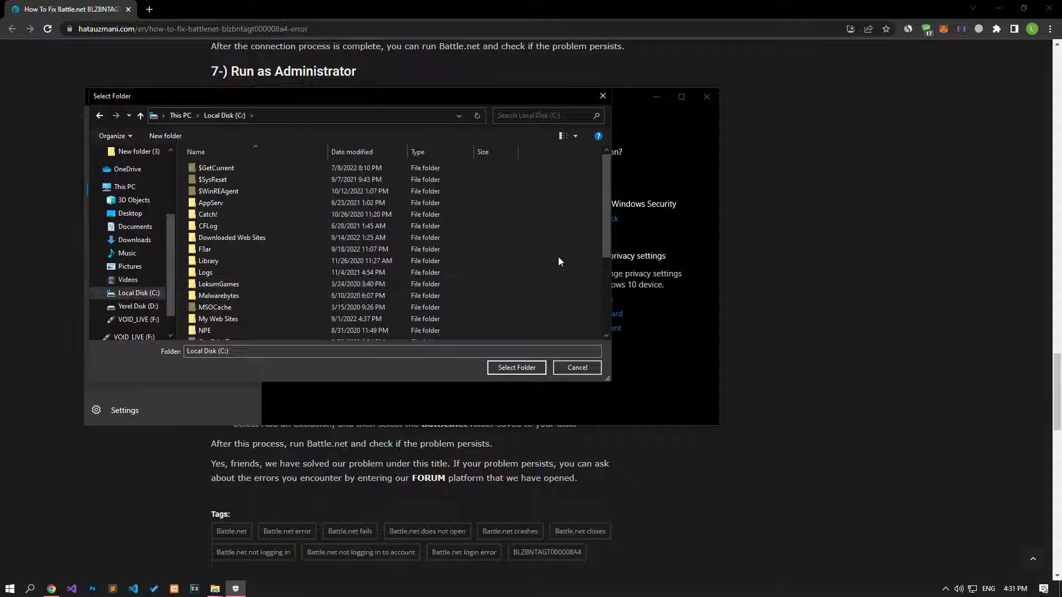
{"action": "scroll", "coordinate": [256, 321], "scroll_direction": "down", "scroll_amount": 2}
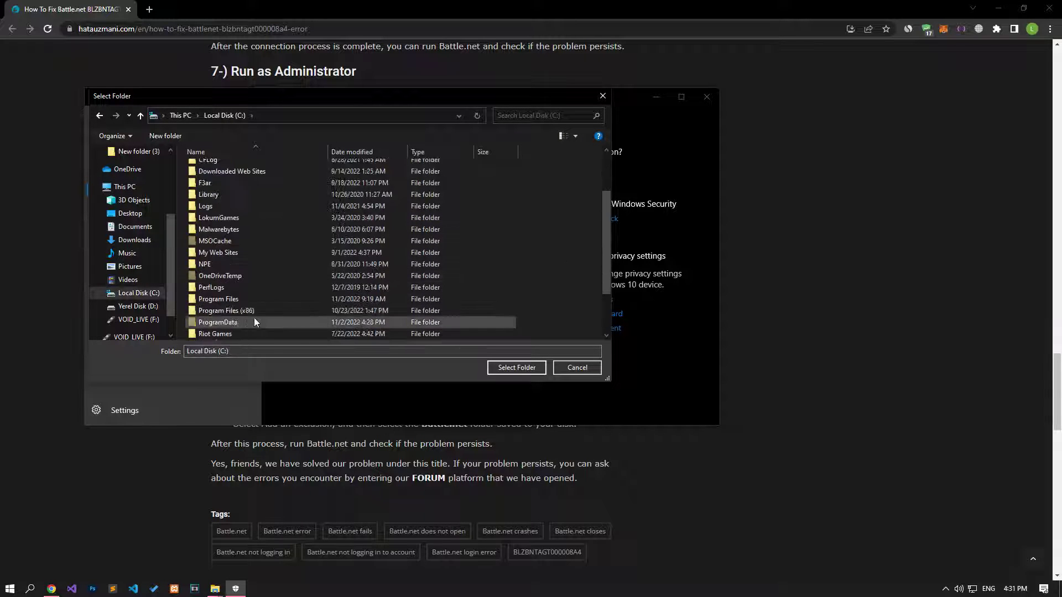
{"action": "double_click", "coordinate": [215, 323]}
{"action": "key", "text": "b"}
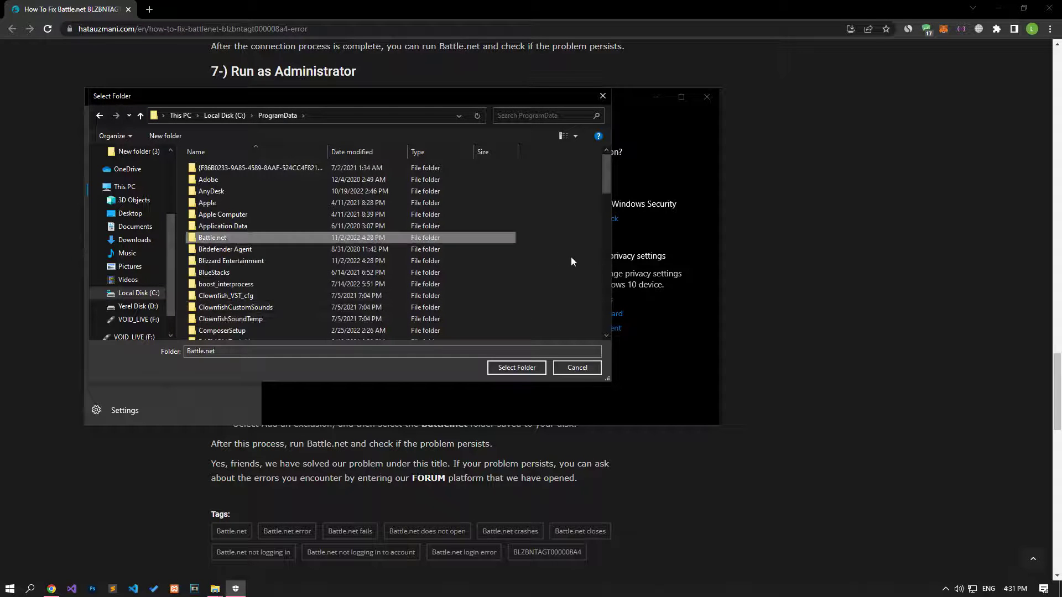
{"action": "left_click", "coordinate": [229, 261]}
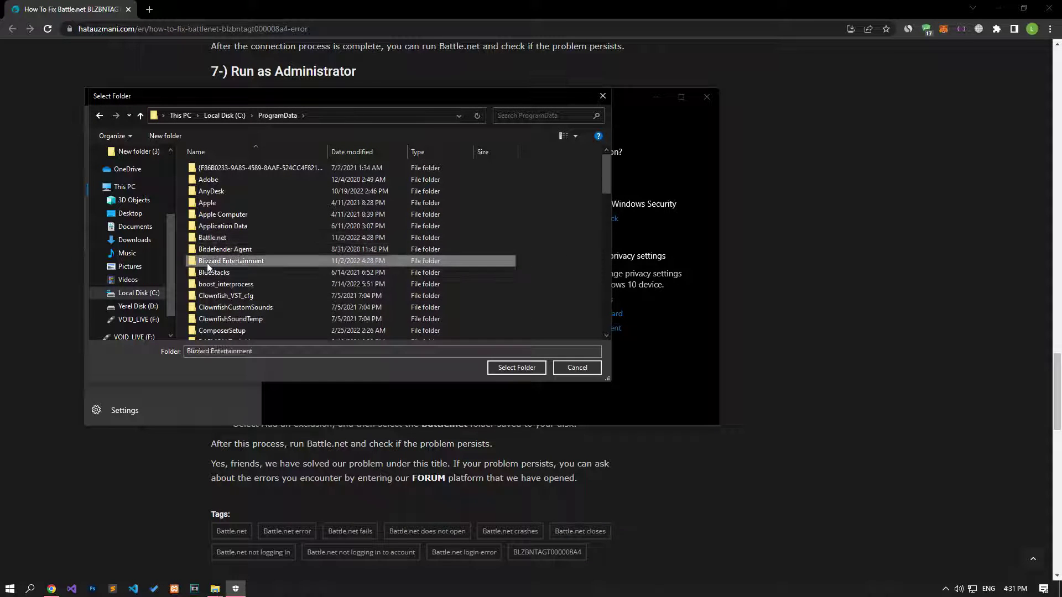
{"action": "left_click", "coordinate": [509, 367]}
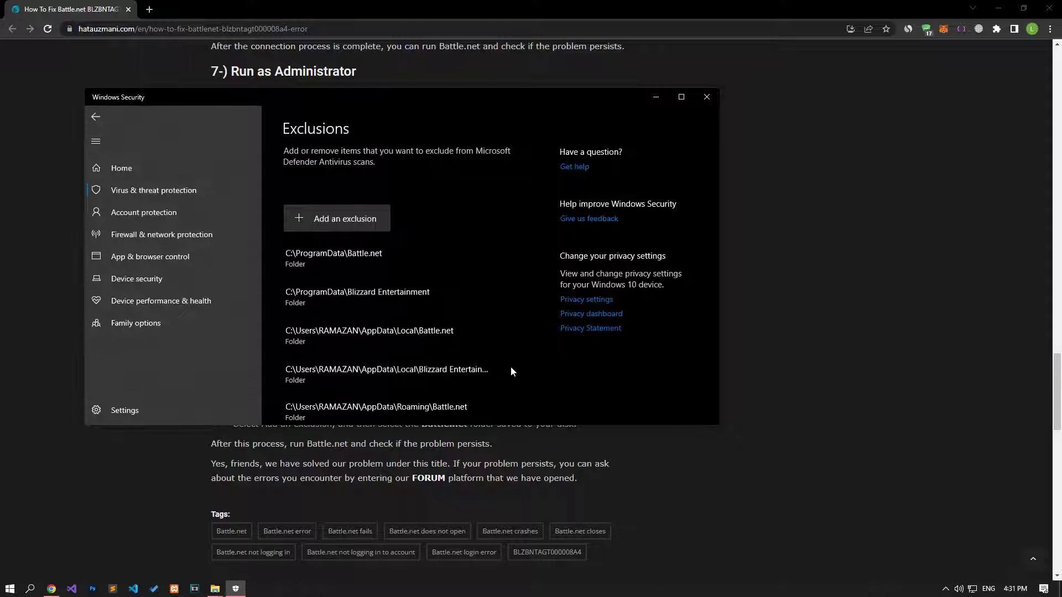
{"action": "left_click", "coordinate": [708, 98]}
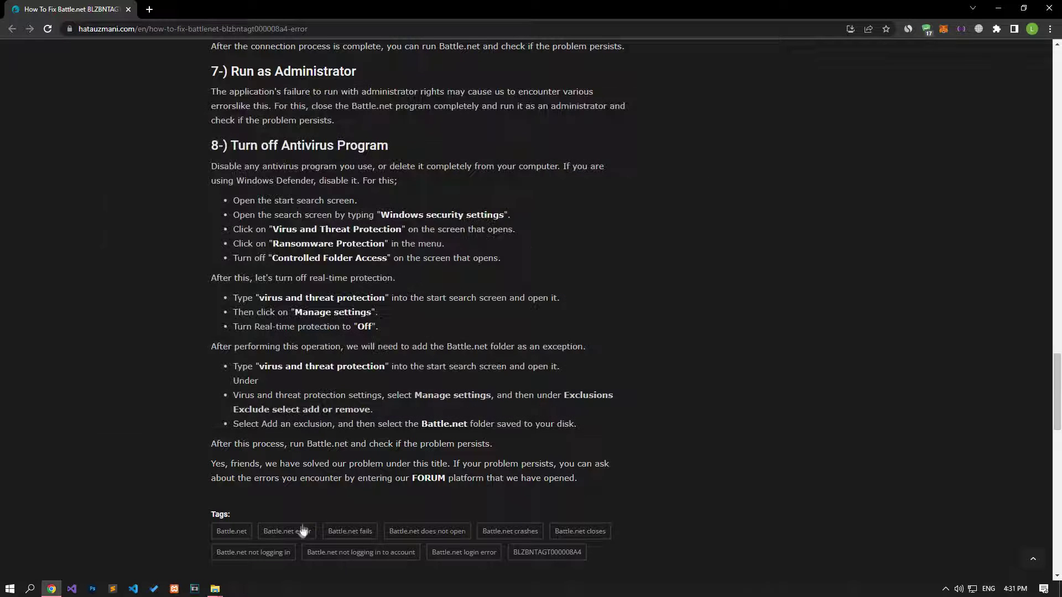
Run the Battle.net shortcut in New folder (3) as administrator, and minimize the folder window
{"action": "mouse_move", "coordinate": [217, 589]}
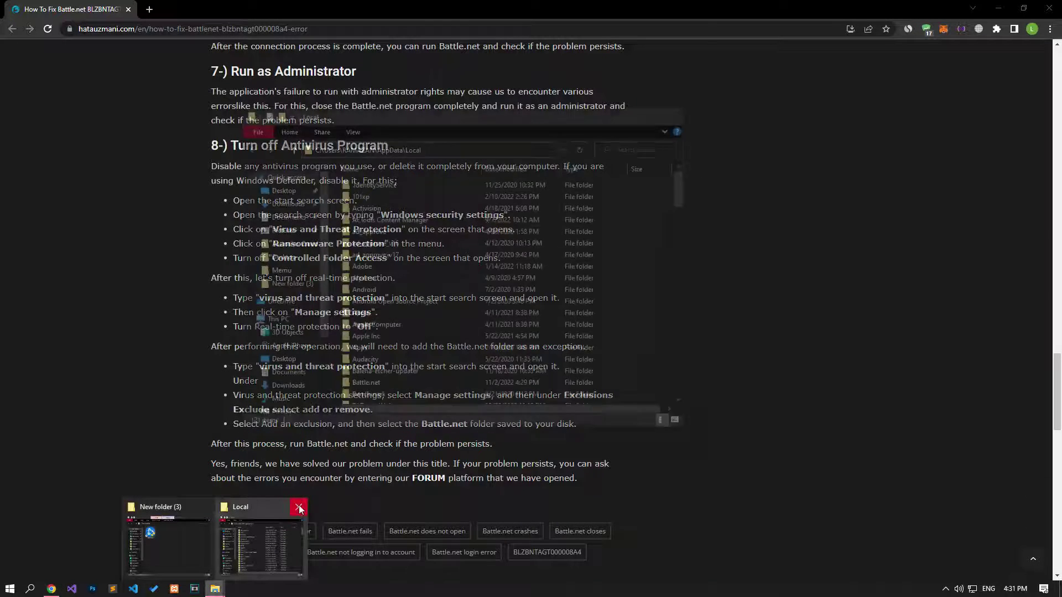
{"action": "left_click", "coordinate": [215, 551]}
{"action": "right_click", "coordinate": [334, 173]}
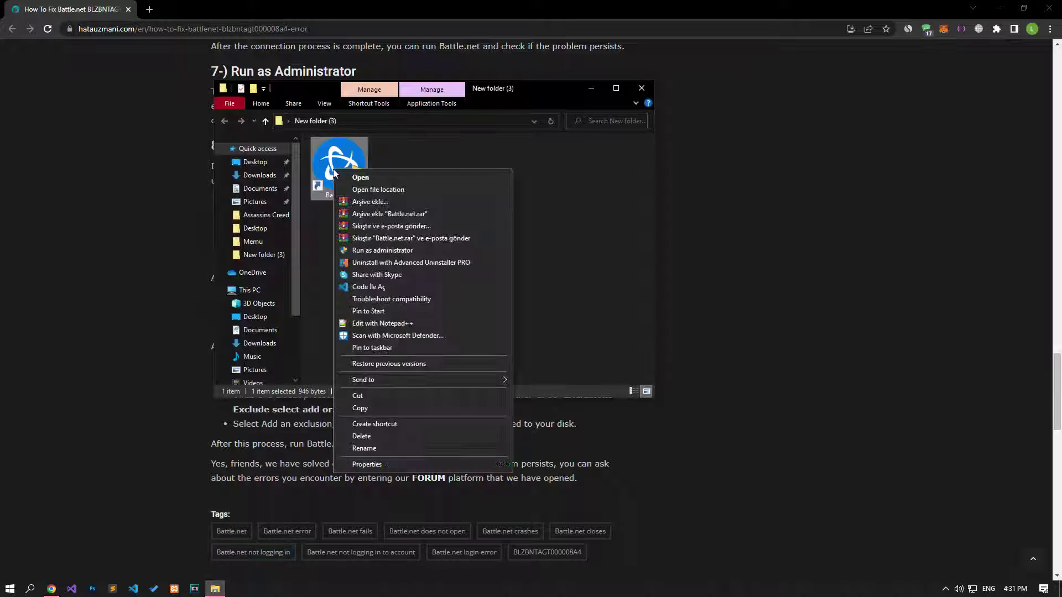
{"action": "left_click", "coordinate": [354, 251]}
{"action": "left_click", "coordinate": [589, 89]}
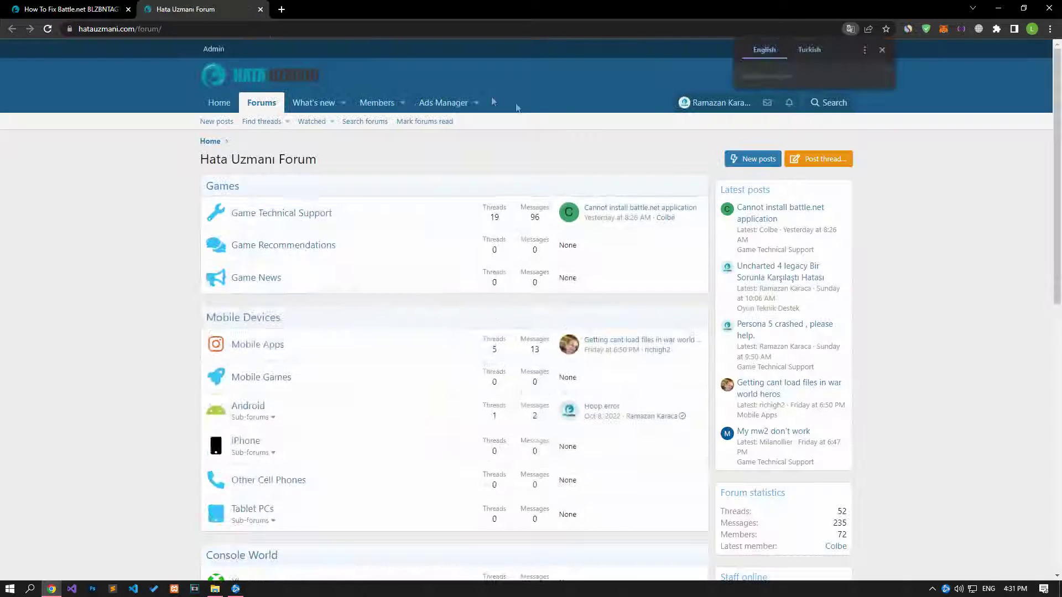
Start posting a new thread on the Hata Uzmanı forum
{"action": "left_click", "coordinate": [837, 160]}
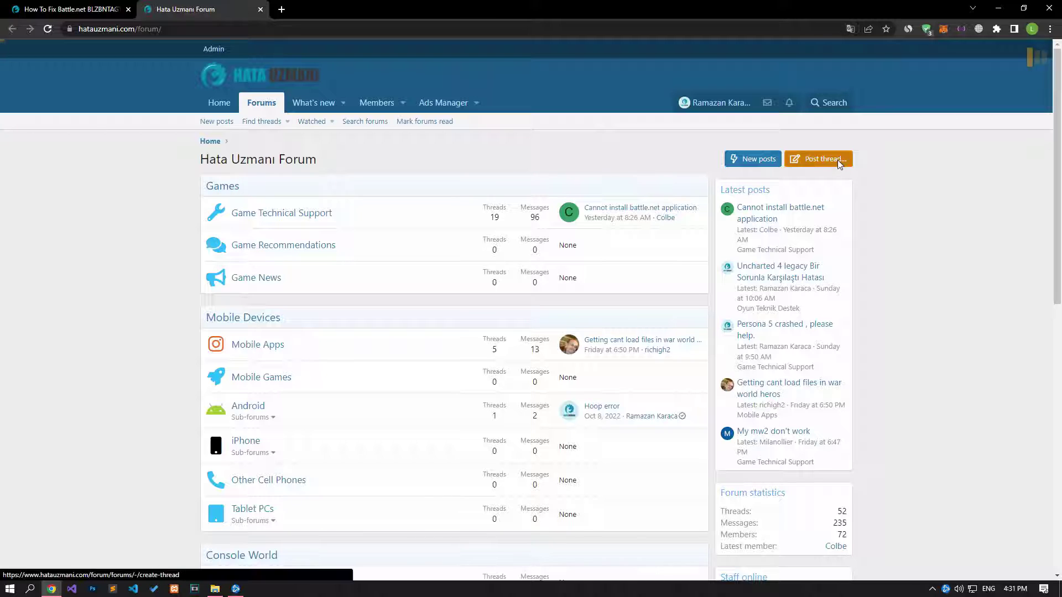